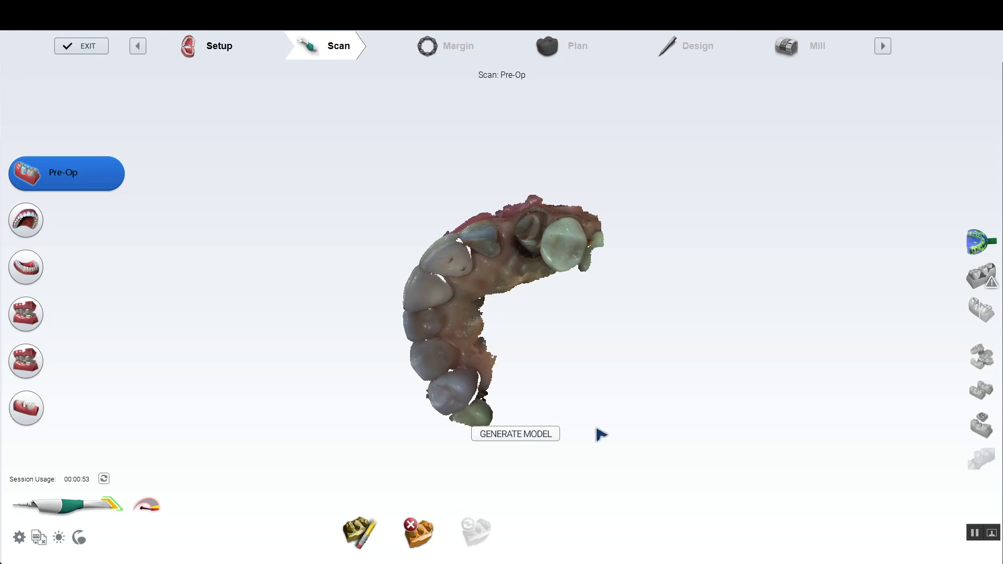
# Step: Generate the pre-op model and brighten its scan-image shading, viewing the prepared tooth up close
pyautogui.click(532, 434)
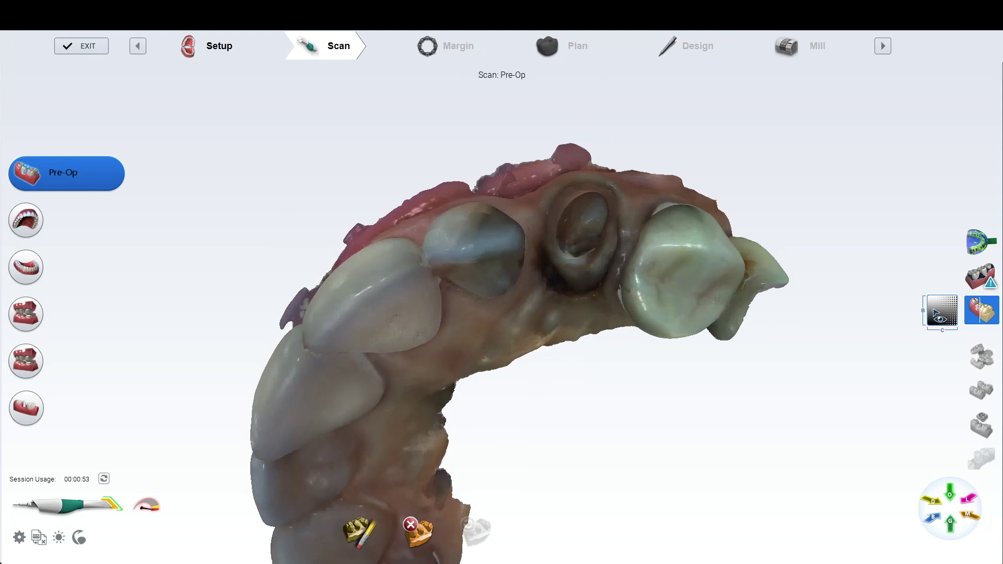
pyautogui.moveTo(935, 315); pyautogui.dragTo(941, 314)
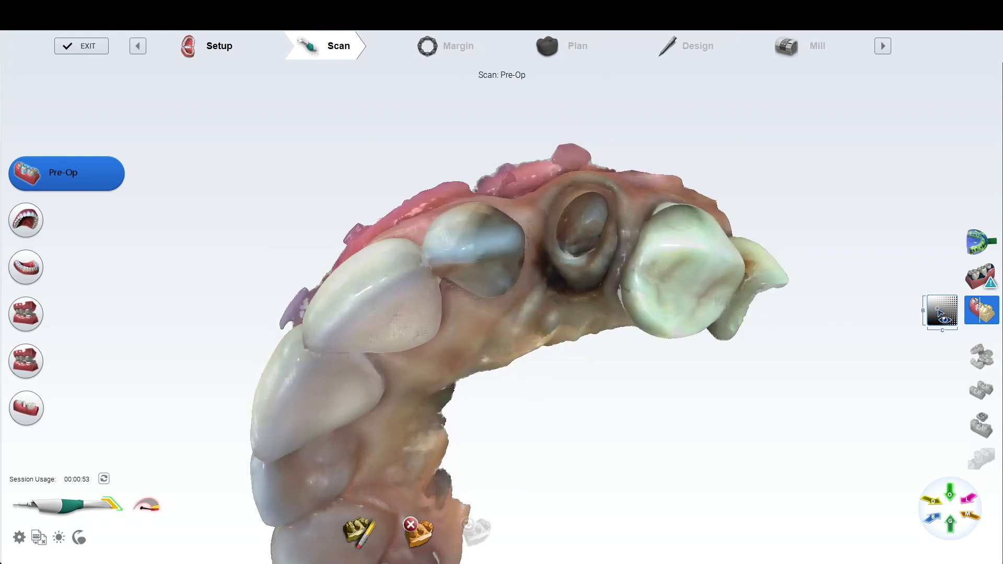
pyautogui.scroll(3, 666, 320)
pyautogui.moveTo(666, 304); pyautogui.dragTo(646, 266)
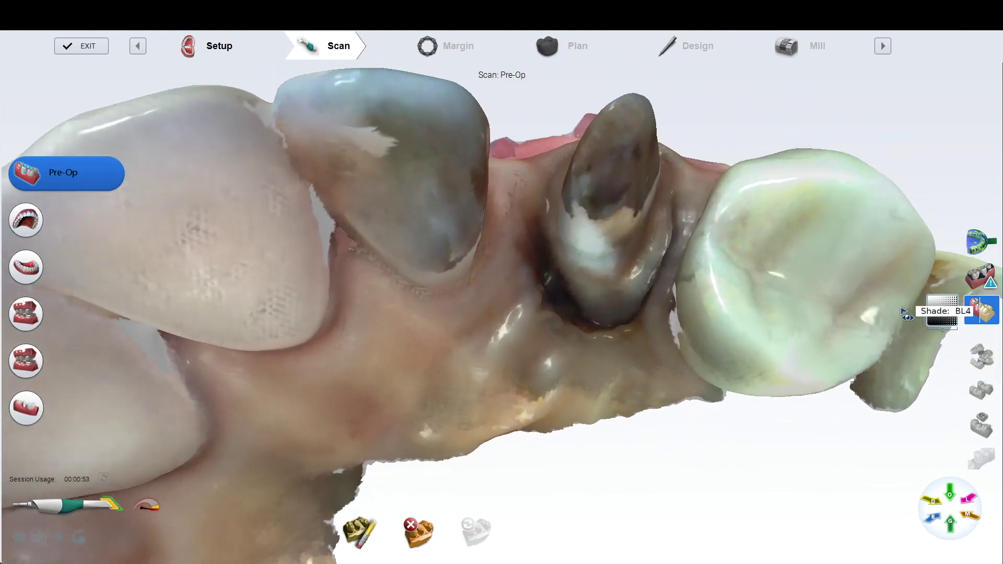
pyautogui.moveTo(790, 293); pyautogui.dragTo(775, 354)
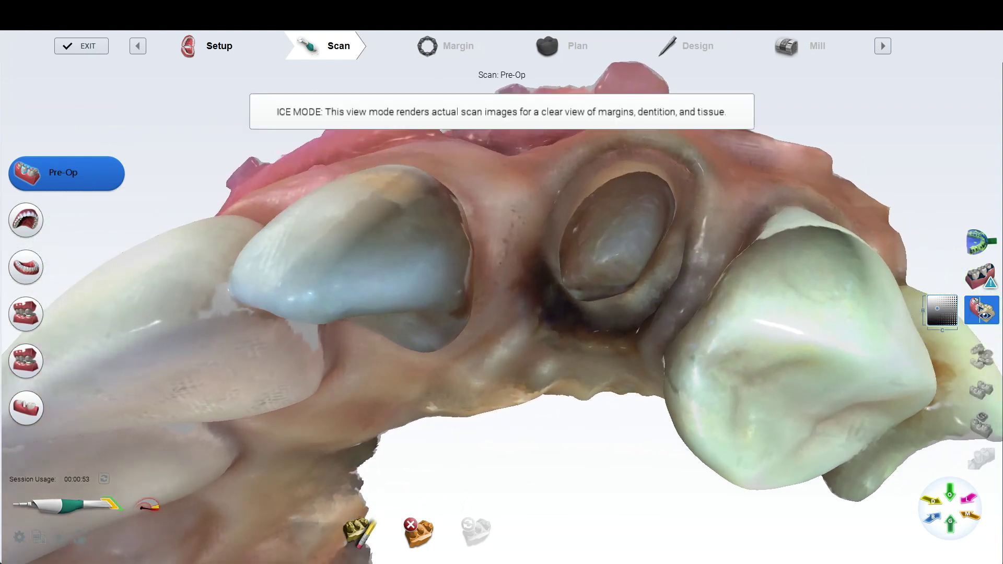
# Step: Compare the prepared tooth on the pre-op model with ICE view switched on and off
pyautogui.click(981, 309)
pyautogui.click(981, 309)
pyautogui.click(980, 309)
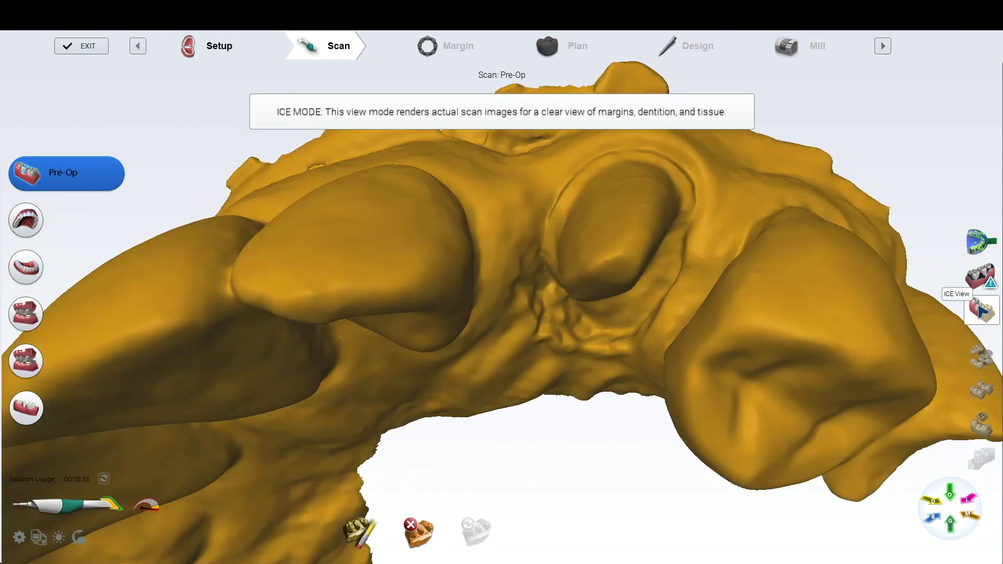
pyautogui.moveTo(778, 340); pyautogui.dragTo(783, 361)
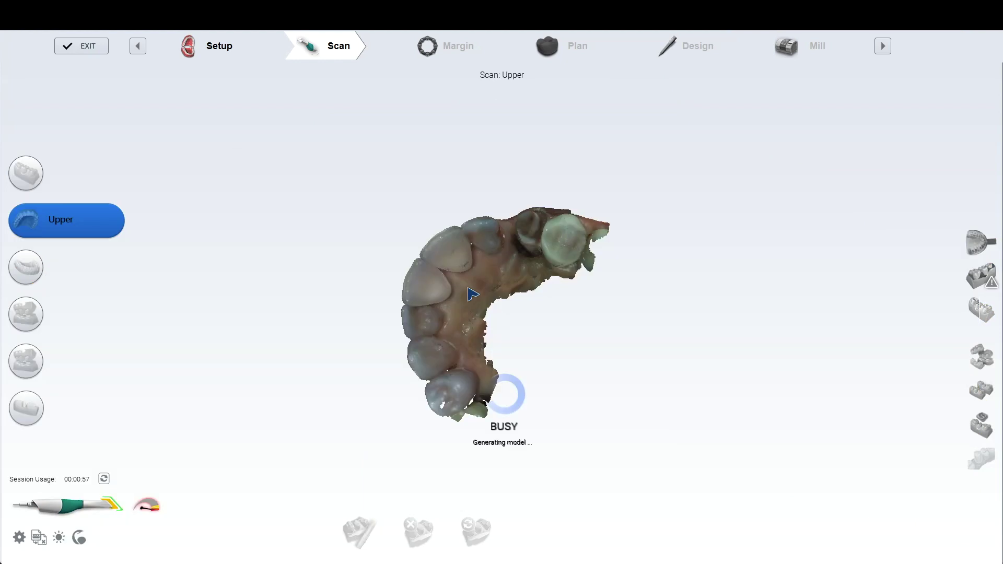
# Step: Examine the prepared tooth and neighbouring contacts on the upper model using ICE view and Data Density view
pyautogui.scroll(10, 528, 313)
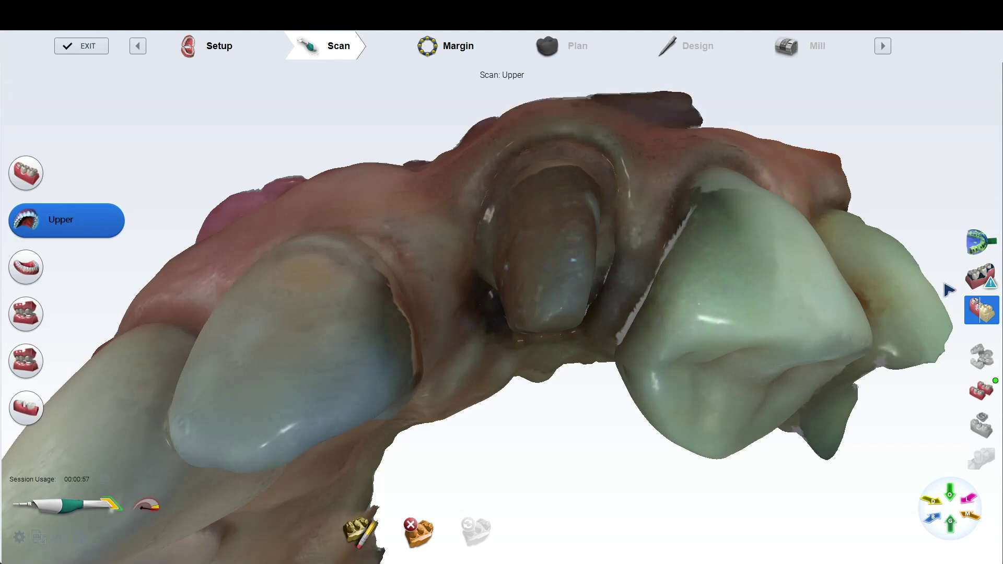
pyautogui.click(983, 317)
pyautogui.click(975, 312)
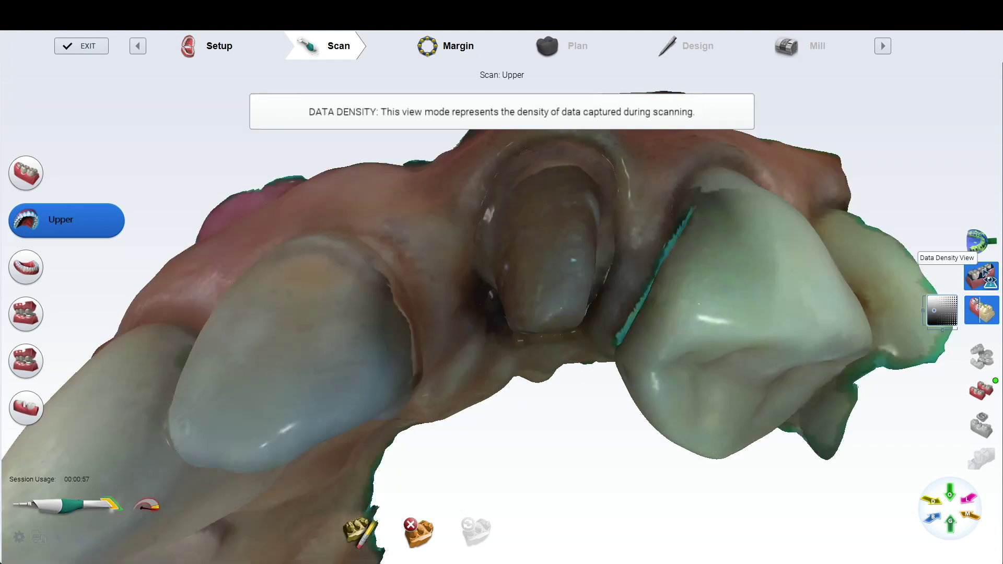
pyautogui.moveTo(888, 339); pyautogui.dragTo(872, 303)
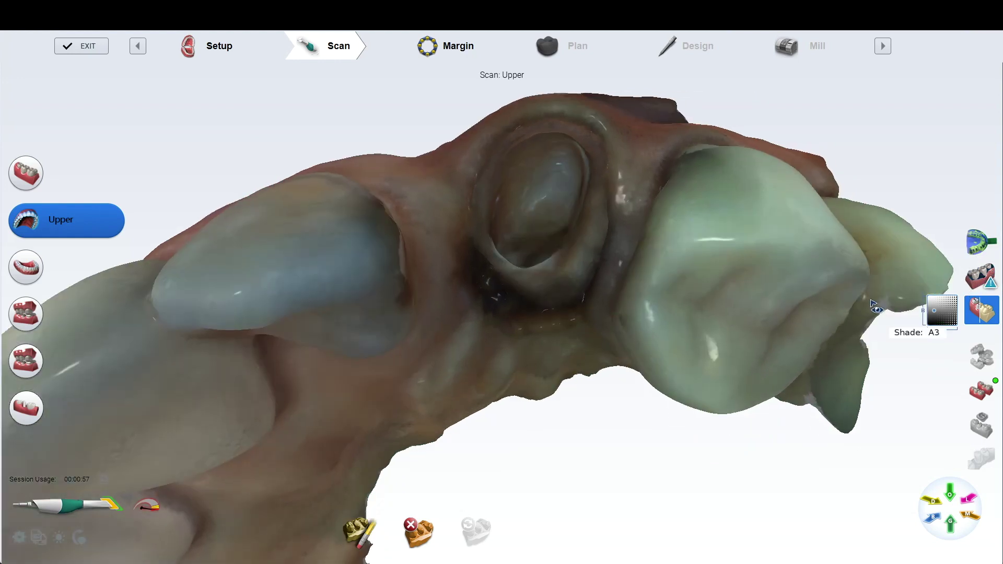
# Step: Brighten the upper model's scan-image shading, inspect the arch, and switch to the lower scan
pyautogui.moveTo(935, 309); pyautogui.dragTo(938, 307)
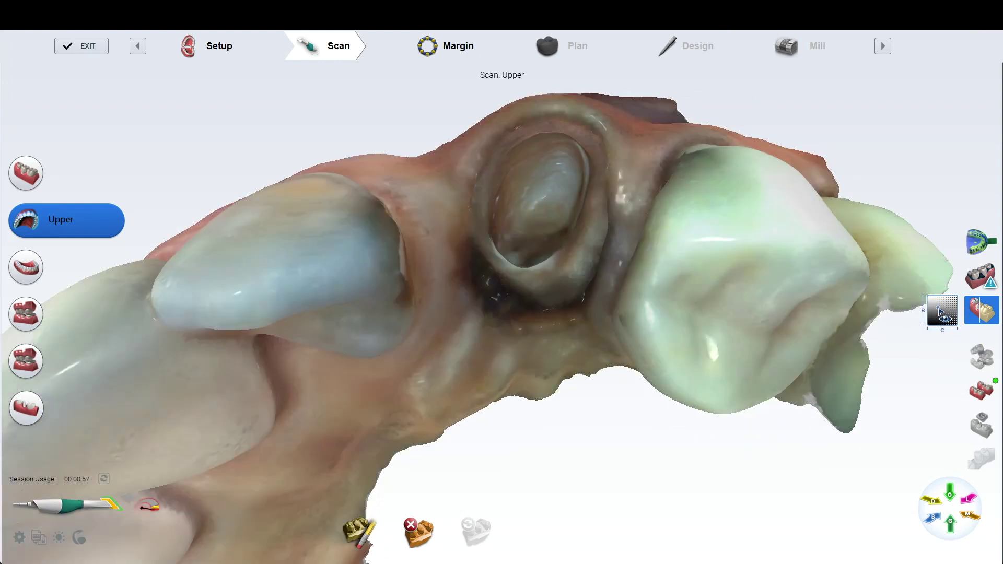
pyautogui.moveTo(784, 351); pyautogui.dragTo(702, 333)
pyautogui.scroll(-3, 741, 324)
pyautogui.click(26, 269)
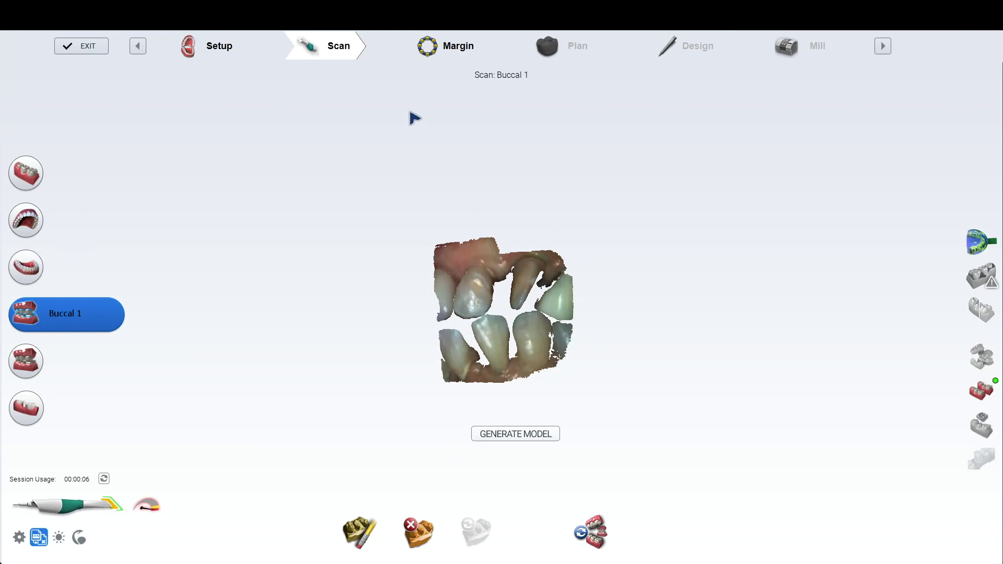
# Step: Open the Margin stage and orient the upper model with the prepared tooth centred in the ring, its facial side towards BUCCAL
pyautogui.click(435, 50)
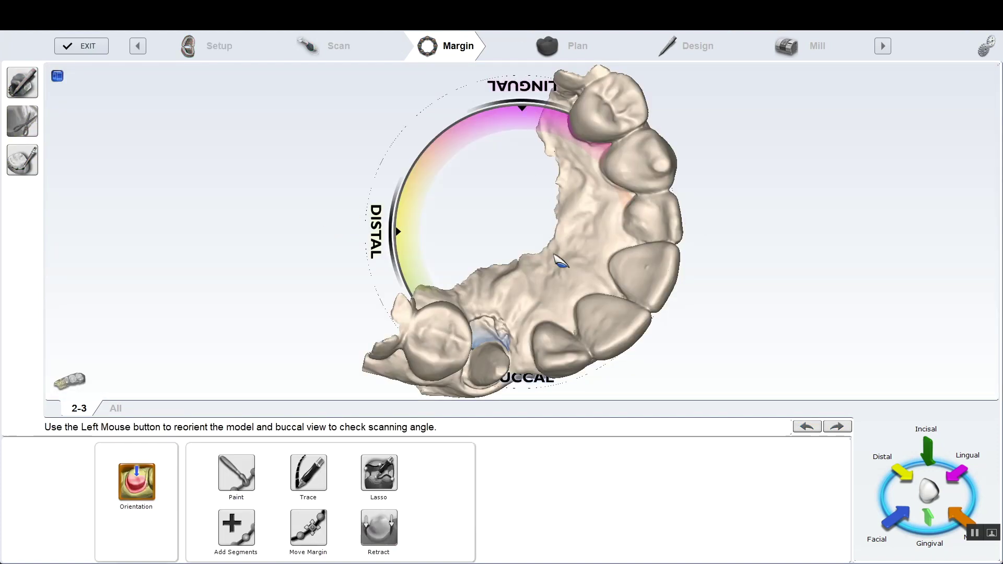
pyautogui.moveTo(562, 262); pyautogui.dragTo(548, 154)
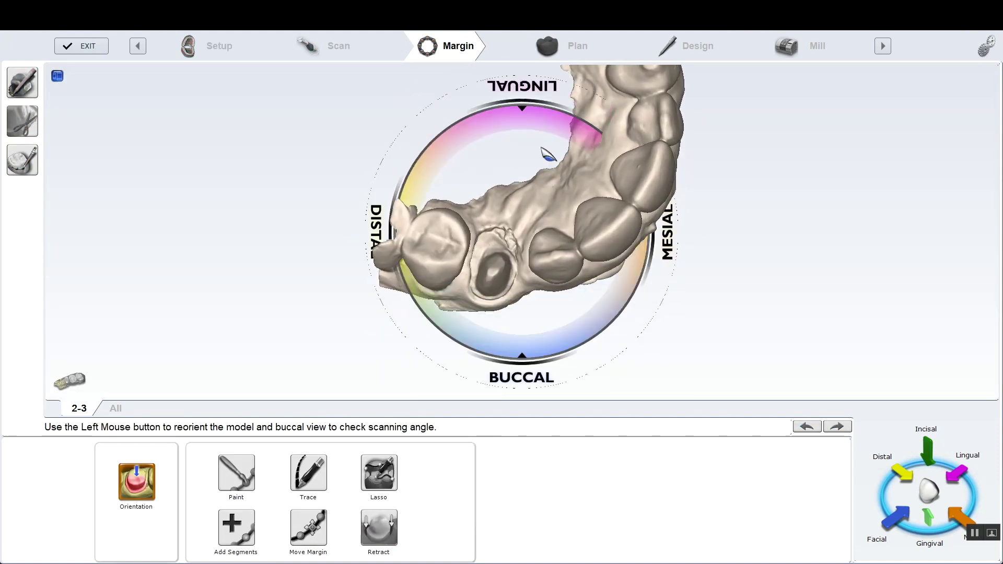
pyautogui.click(129, 480)
# Step: Start a Trace margin on the prepared tooth with scan colours shown, running from the distolingual corner down the distal side
pyautogui.scroll(5, 465, 321)
pyautogui.moveTo(468, 318); pyautogui.dragTo(475, 83, button='middle')
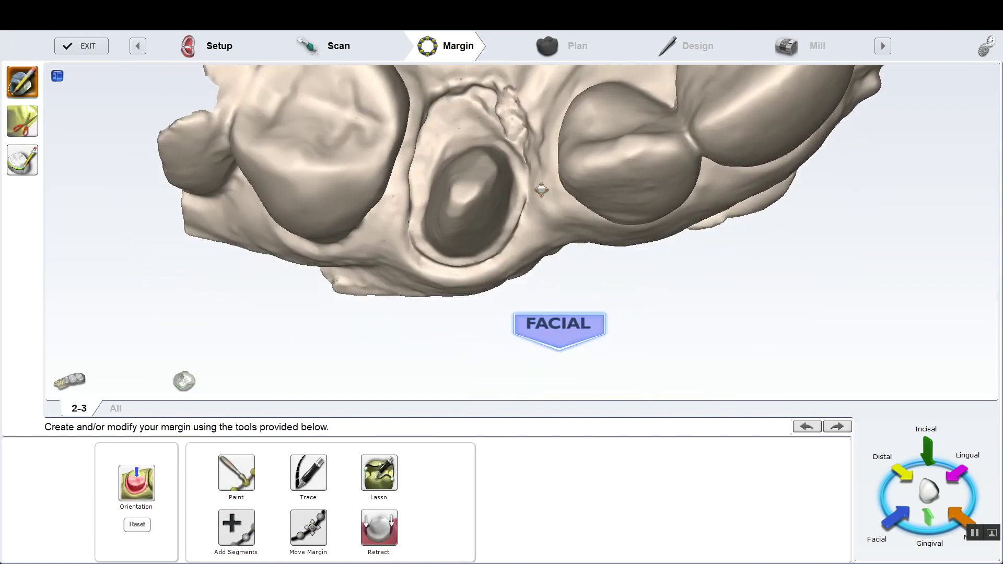
pyautogui.click(309, 473)
pyautogui.click(69, 381)
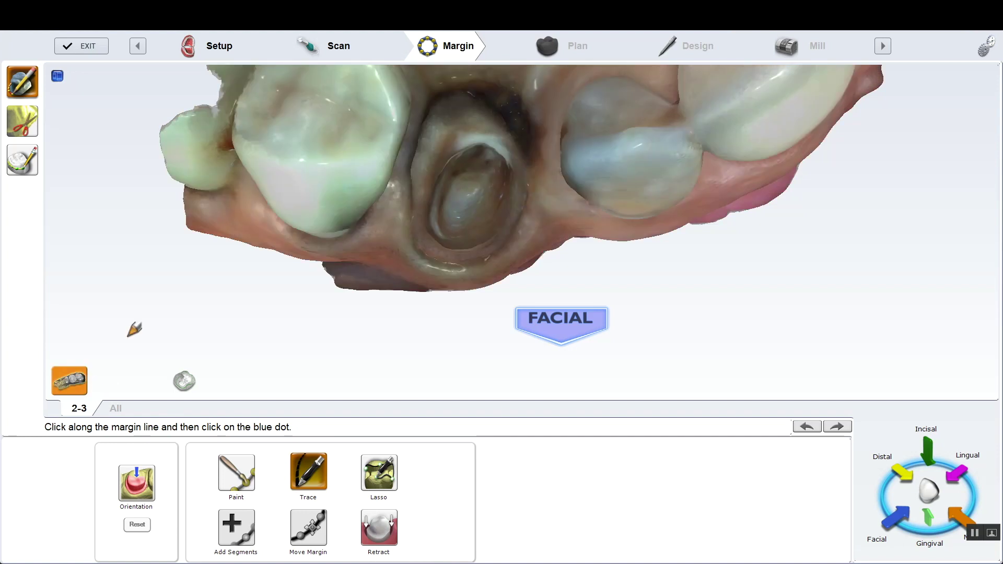
pyautogui.scroll(3, 407, 209)
pyautogui.moveTo(408, 204); pyautogui.dragTo(445, 296, button='middle')
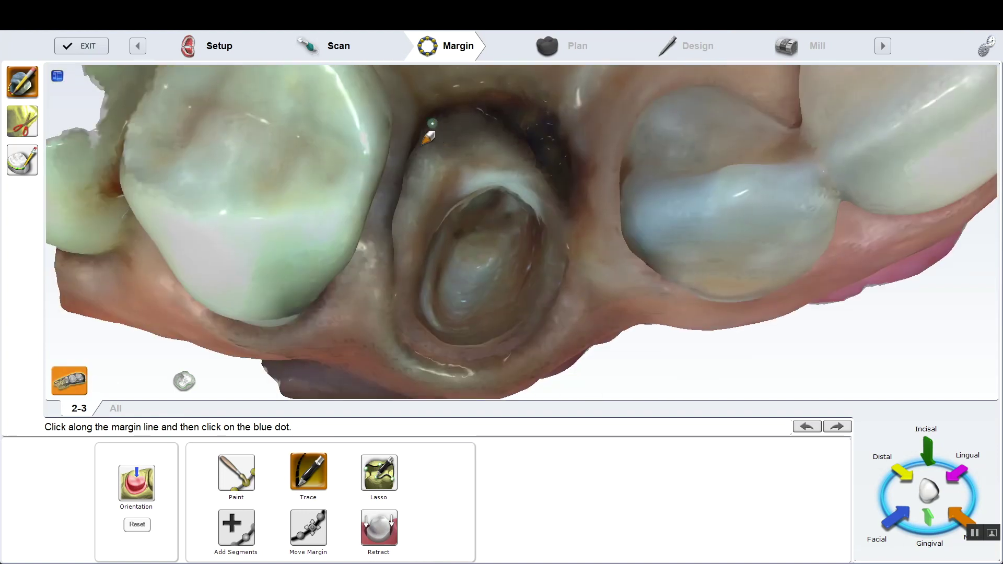
pyautogui.moveTo(418, 188); pyautogui.dragTo(395, 174, button='middle')
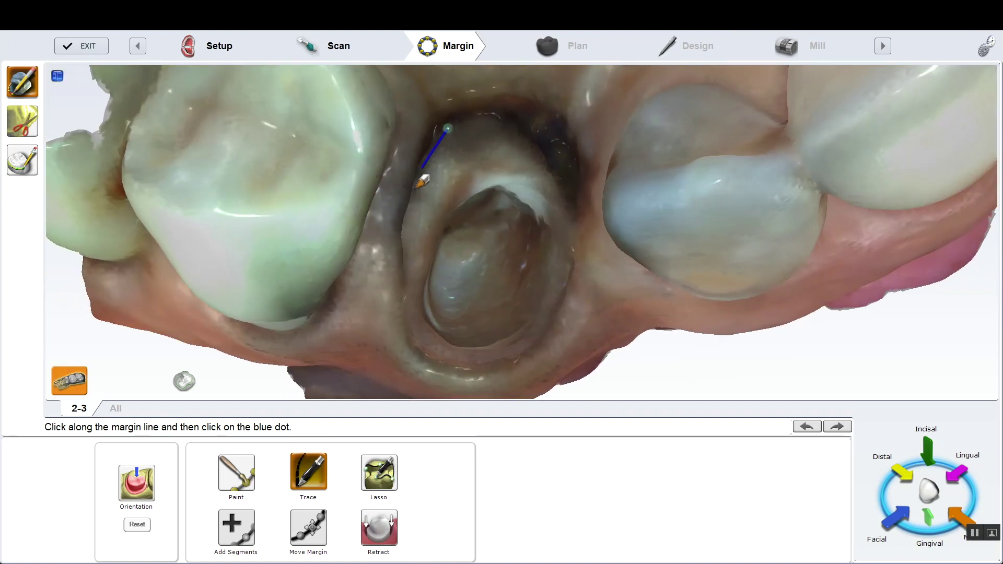
pyautogui.moveTo(407, 225); pyautogui.dragTo(409, 221, button='middle')
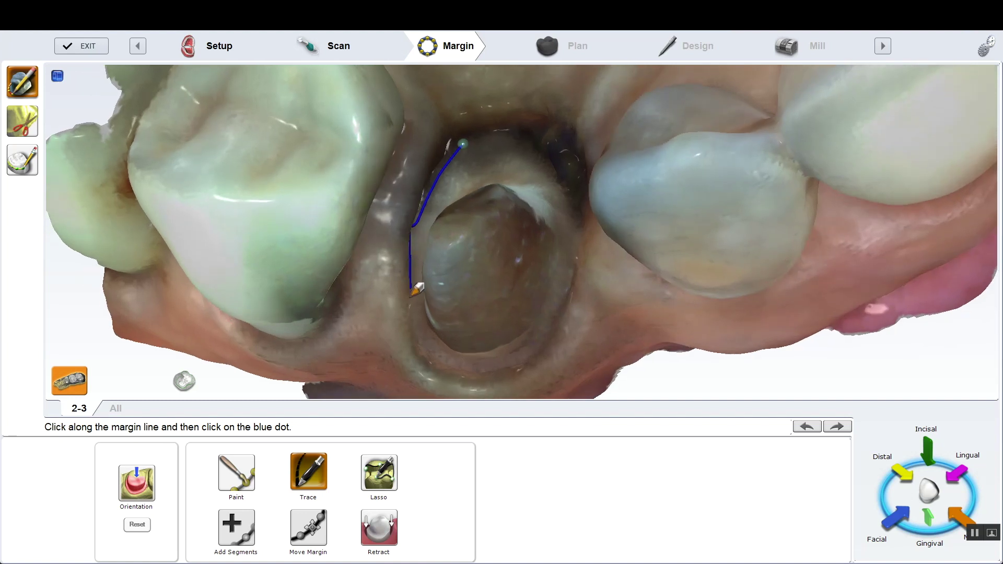
pyautogui.moveTo(413, 319)
pyautogui.mouseDown(button='right')
pyautogui.moveTo(465, 350)
pyautogui.moveTo(440, 331)
pyautogui.mouseUp(button='right')
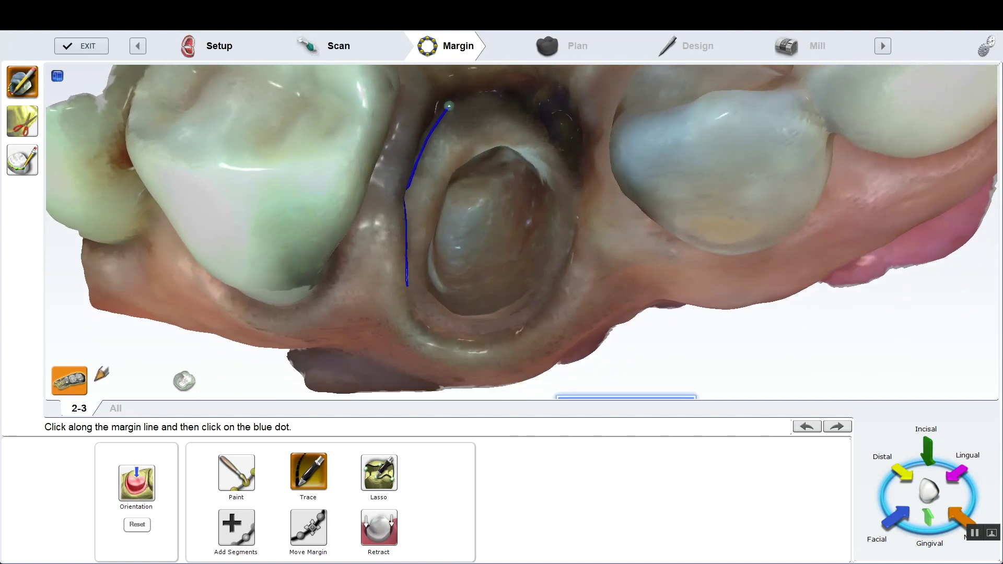
# Step: Hide the scan colours and continue the traced margin around the facial edge and up the mesial side
pyautogui.click(73, 381)
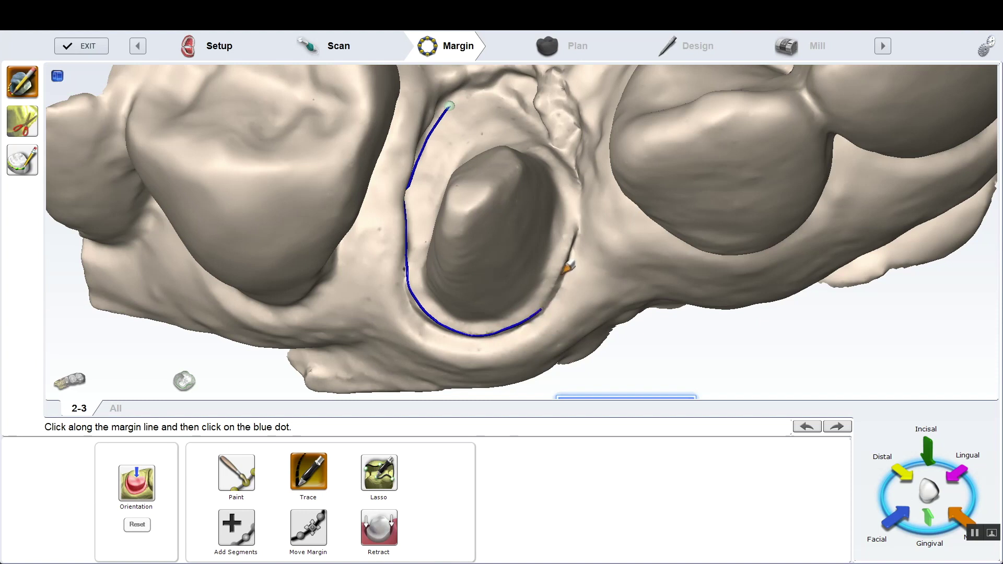
pyautogui.click(568, 253)
pyautogui.moveTo(601, 224); pyautogui.dragTo(621, 212, button='right')
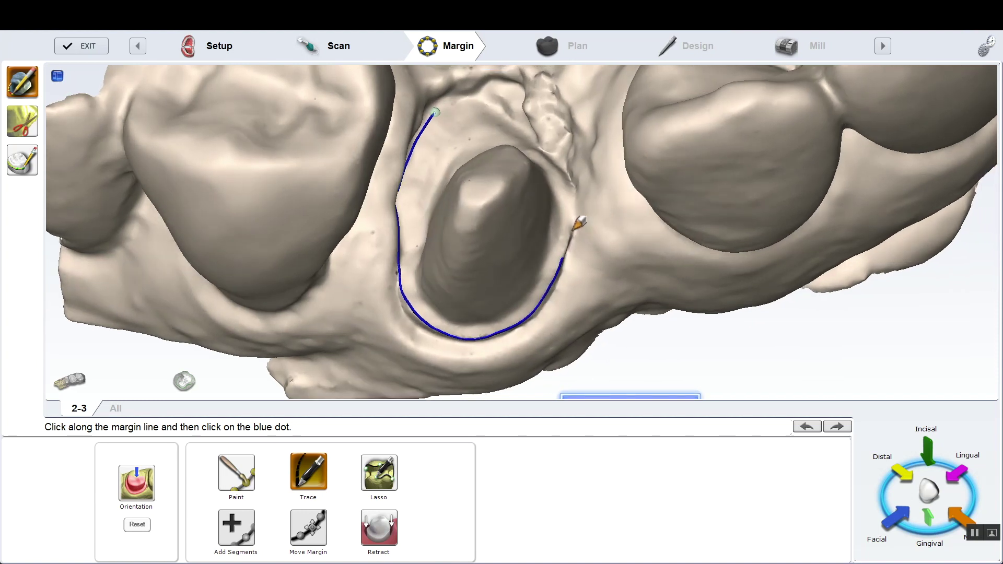
pyautogui.moveTo(573, 187); pyautogui.dragTo(579, 263, button='right')
# Step: Show the scan colours, trace the remaining mesial and lingual margin, and close the line at its starting dot
pyautogui.click(70, 381)
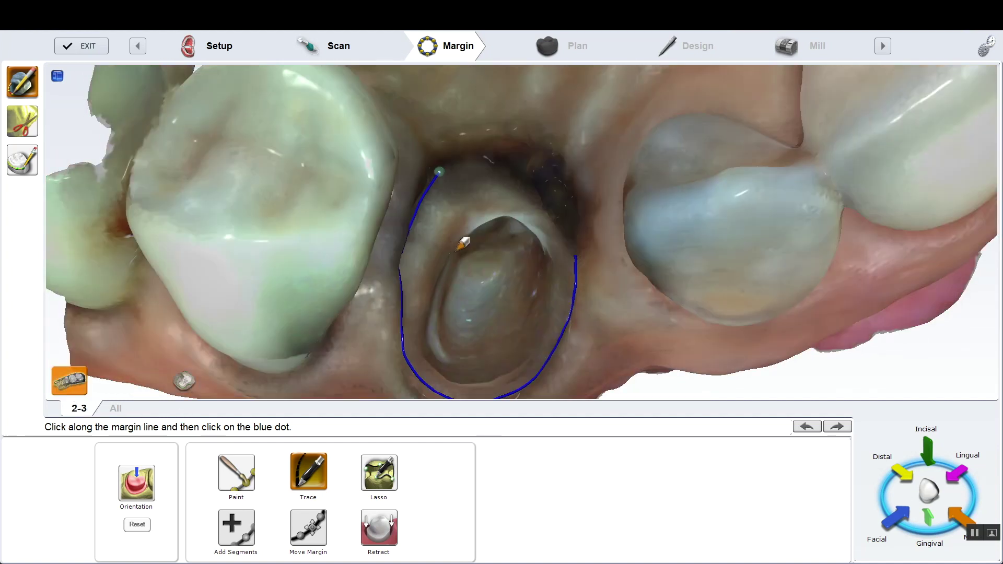
pyautogui.moveTo(563, 232); pyautogui.dragTo(570, 215, button='right')
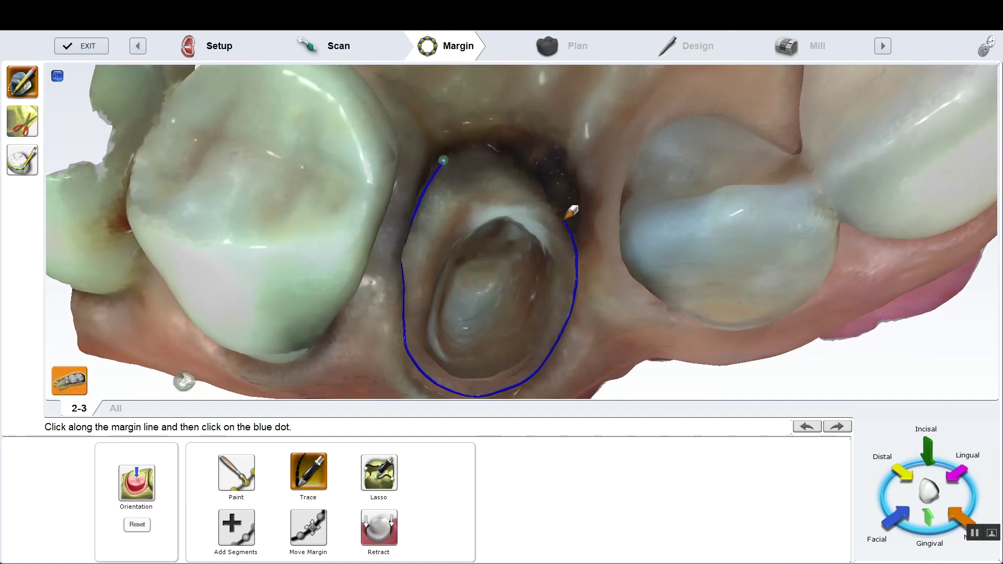
pyautogui.moveTo(547, 179); pyautogui.dragTo(549, 137, button='right')
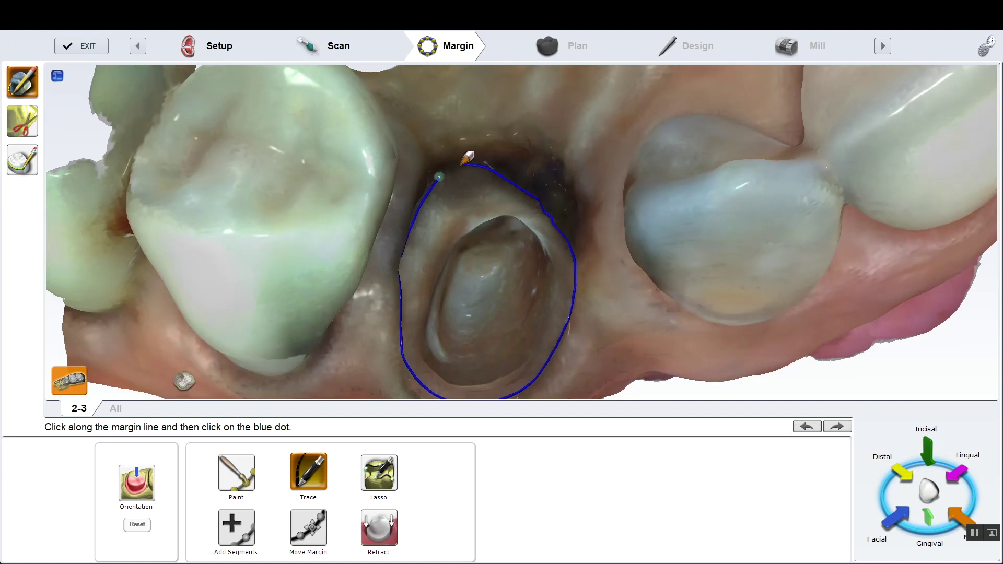
pyautogui.click(440, 175)
# Step: Hide the scan colours and redraw the uneven mesiolingual part of the margin with Add Segments to smooth it
pyautogui.scroll(6, 567, 235)
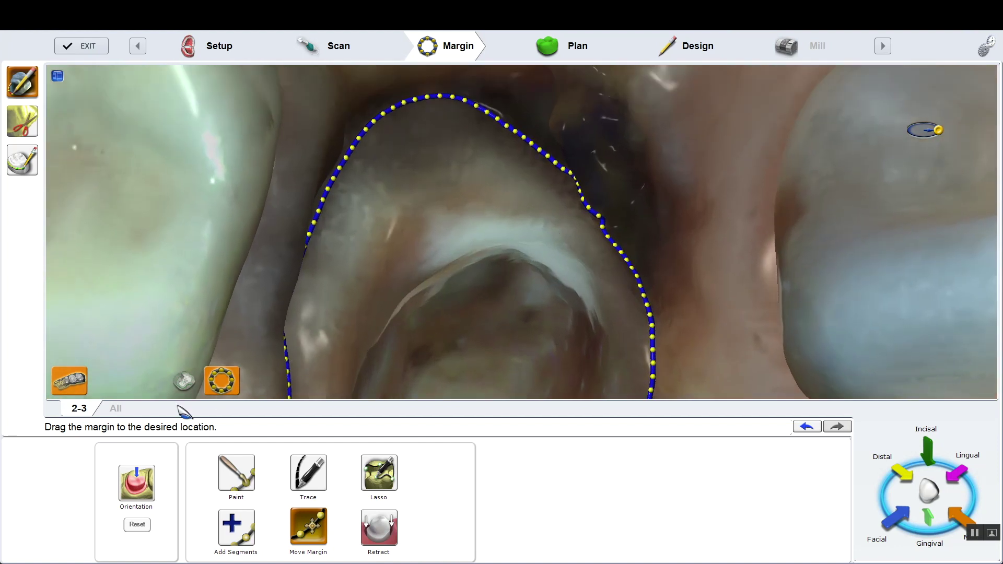
pyautogui.click(80, 374)
pyautogui.moveTo(377, 274); pyautogui.dragTo(443, 250, button='right')
pyautogui.click(238, 525)
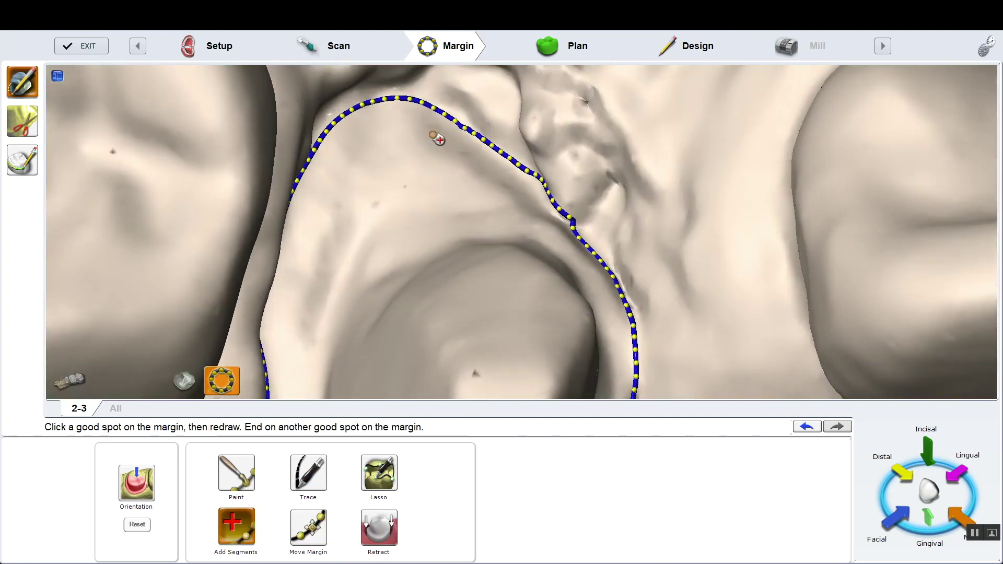
pyautogui.moveTo(502, 162); pyautogui.dragTo(529, 182)
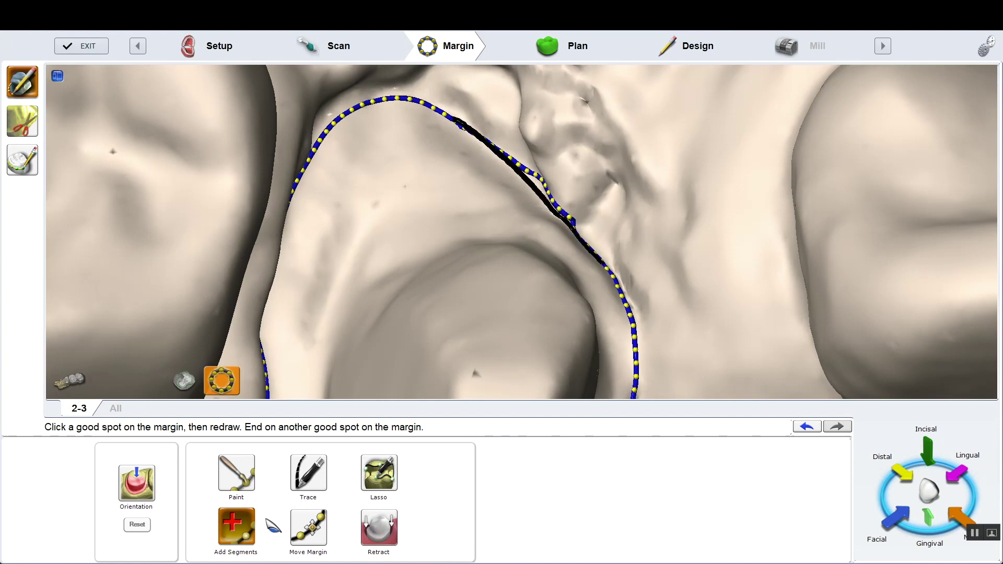
# Step: Examine the whole margin line around the prepared tooth on the plain model and with scan colours shown
pyautogui.moveTo(441, 295); pyautogui.dragTo(392, 310, button='right')
pyautogui.scroll(-3, 538, 267)
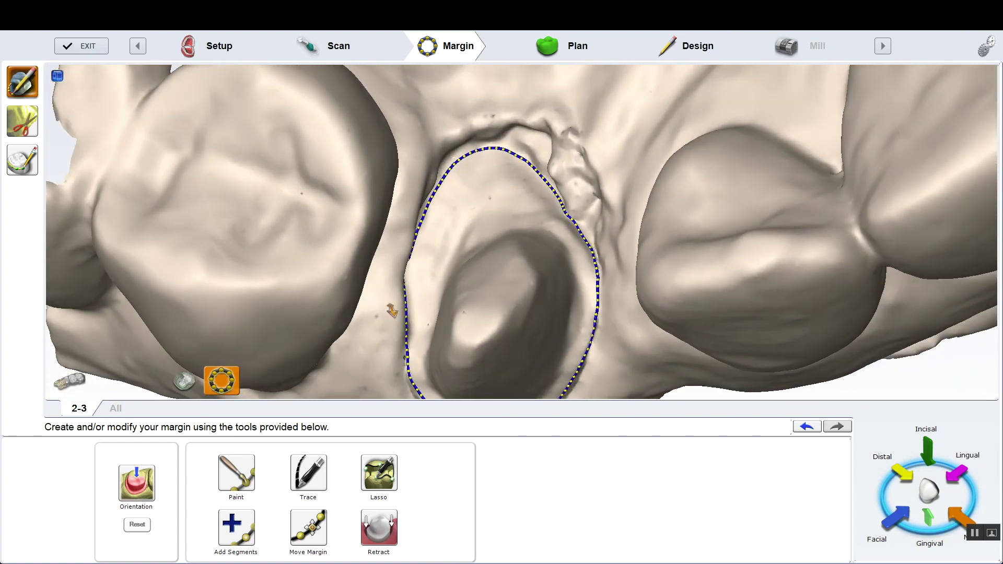
pyautogui.click(79, 379)
pyautogui.moveTo(455, 209); pyautogui.dragTo(493, 240, button='right')
pyautogui.scroll(-2, 499, 250)
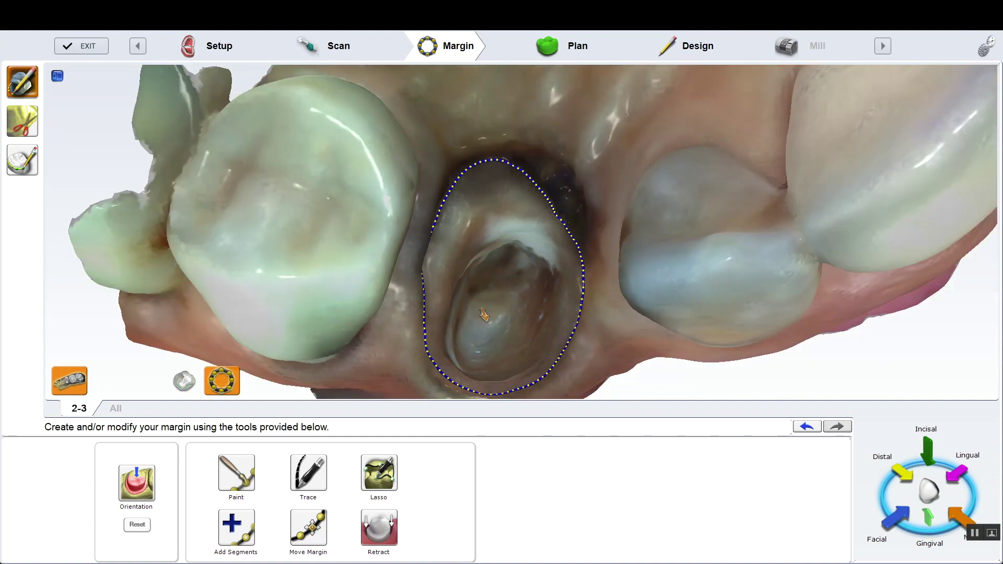
pyautogui.moveTo(484, 316); pyautogui.dragTo(496, 278, button='right')
# Step: Open the PreOp curve tools, enable Contralateral tracing, and bring the opposite side of the arch into view
pyautogui.click(22, 120)
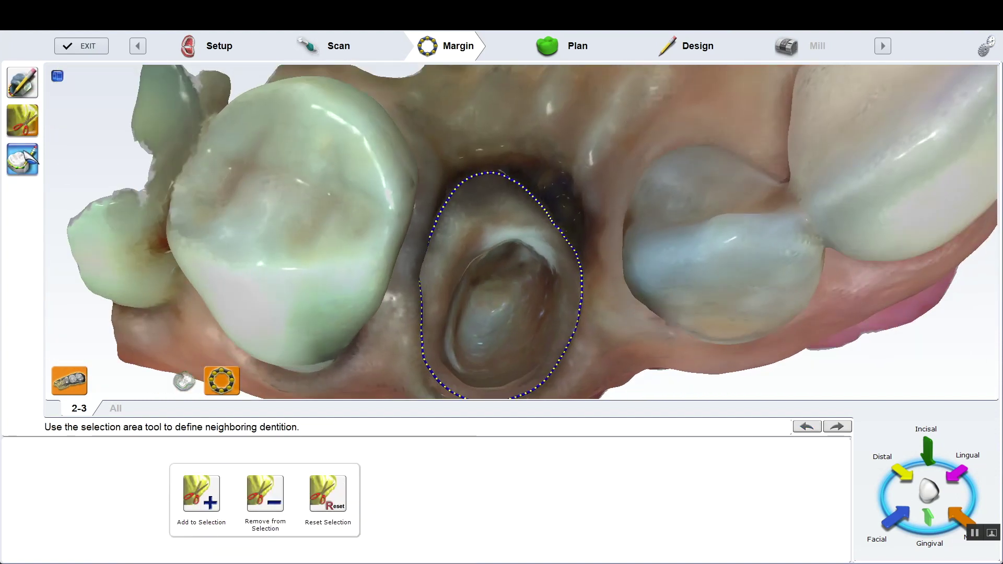
pyautogui.click(28, 160)
pyautogui.moveTo(444, 219); pyautogui.dragTo(393, 349, button='right')
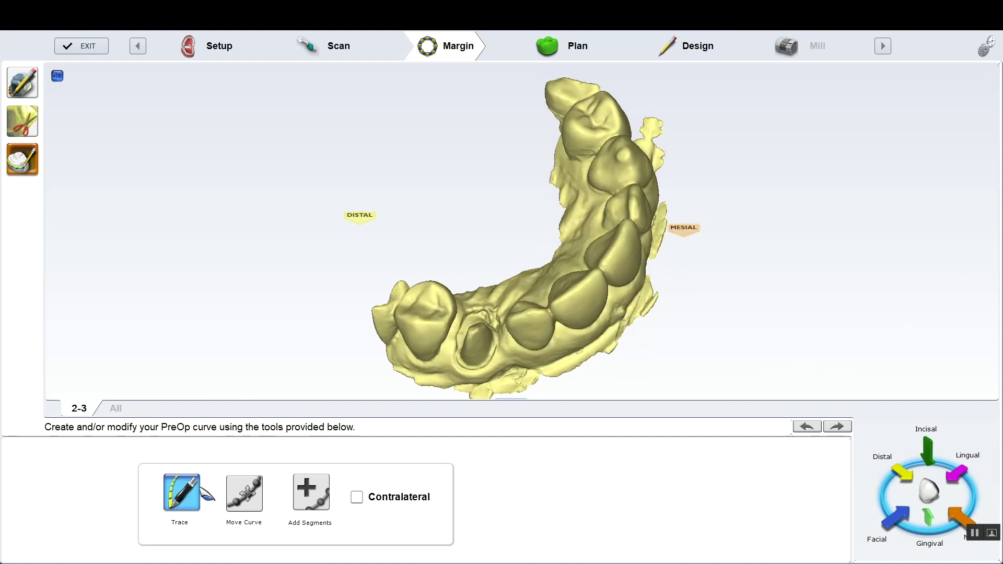
pyautogui.click(198, 489)
pyautogui.moveTo(520, 331); pyautogui.dragTo(320, 327, button='right')
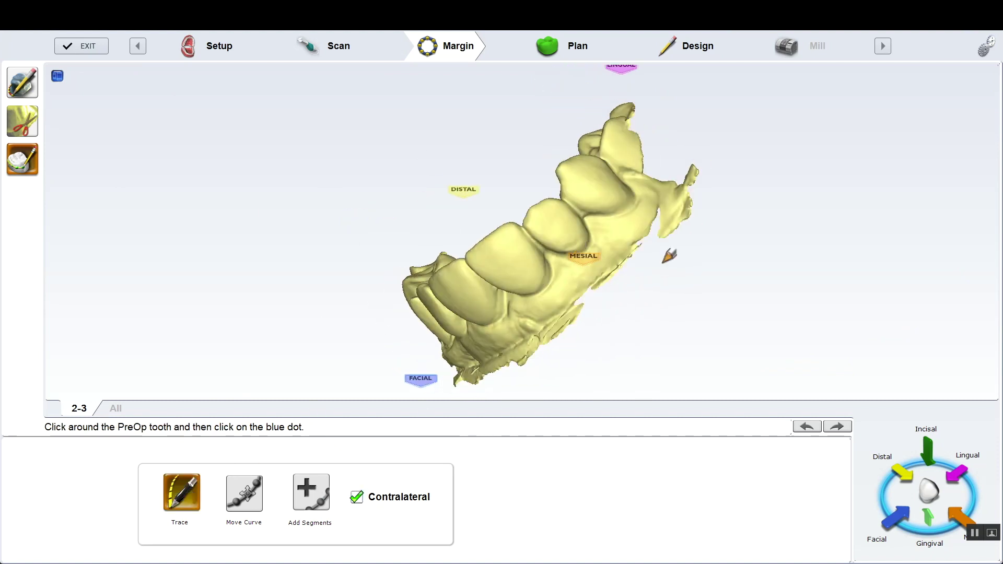
pyautogui.moveTo(667, 256); pyautogui.dragTo(612, 275, button='right')
# Step: Trace the contralateral canine around its facial, distal, lingual and mesial sides, and close the curve at the blue dot
pyautogui.scroll(3, 616, 272)
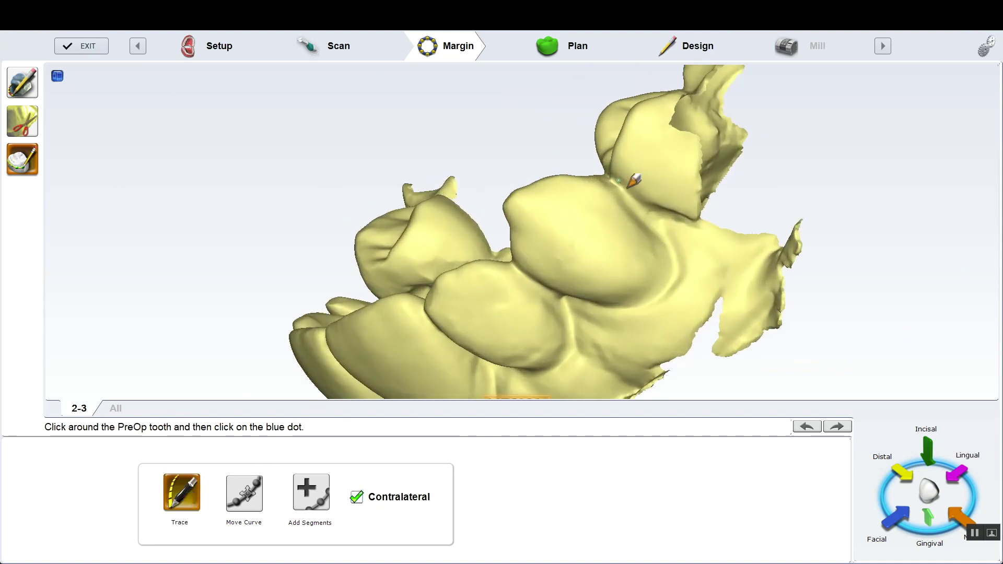
pyautogui.click(678, 266)
pyautogui.moveTo(666, 289)
pyautogui.mouseDown(button='right')
pyautogui.moveTo(707, 260)
pyautogui.moveTo(666, 277)
pyautogui.moveTo(695, 246)
pyautogui.moveTo(692, 208)
pyautogui.mouseUp(button='right')
pyautogui.click(663, 281)
pyautogui.click(683, 251)
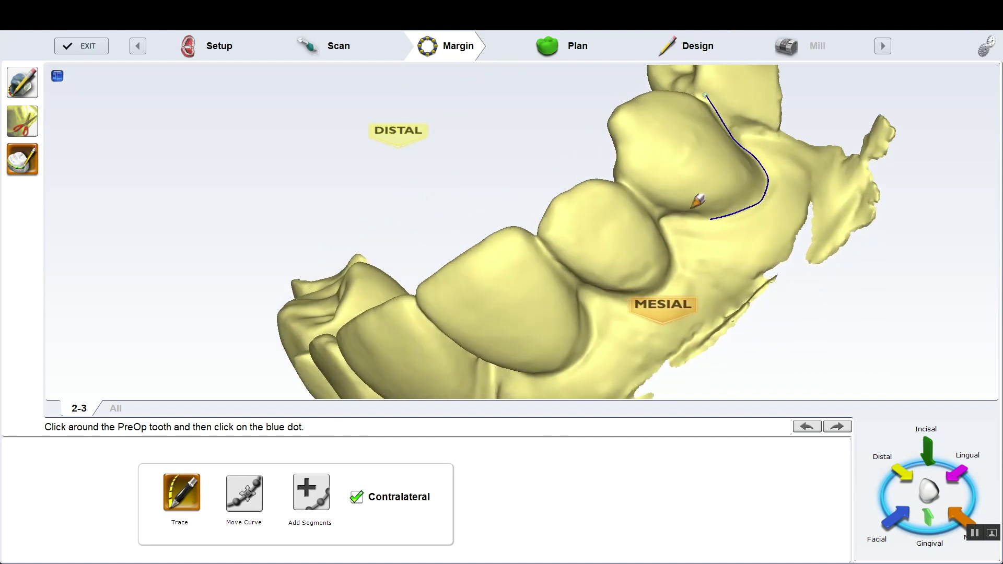
pyautogui.moveTo(632, 179)
pyautogui.mouseDown(button='right')
pyautogui.moveTo(746, 233)
pyautogui.moveTo(770, 277)
pyautogui.moveTo(704, 264)
pyautogui.moveTo(657, 222)
pyautogui.mouseUp(button='right')
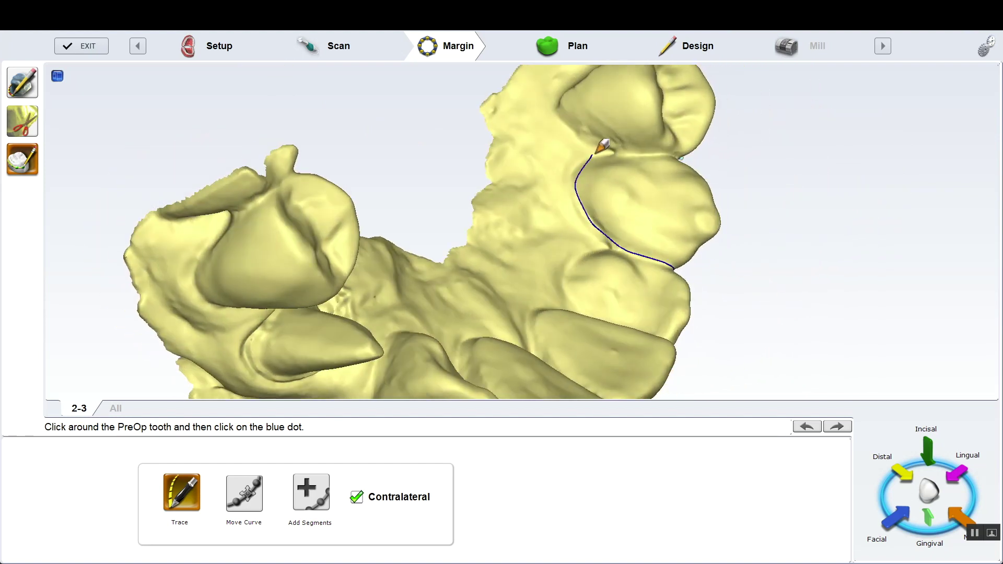
pyautogui.moveTo(631, 158)
pyautogui.mouseDown(button='right')
pyautogui.moveTo(681, 150)
pyautogui.moveTo(681, 162)
pyautogui.mouseUp(button='right')
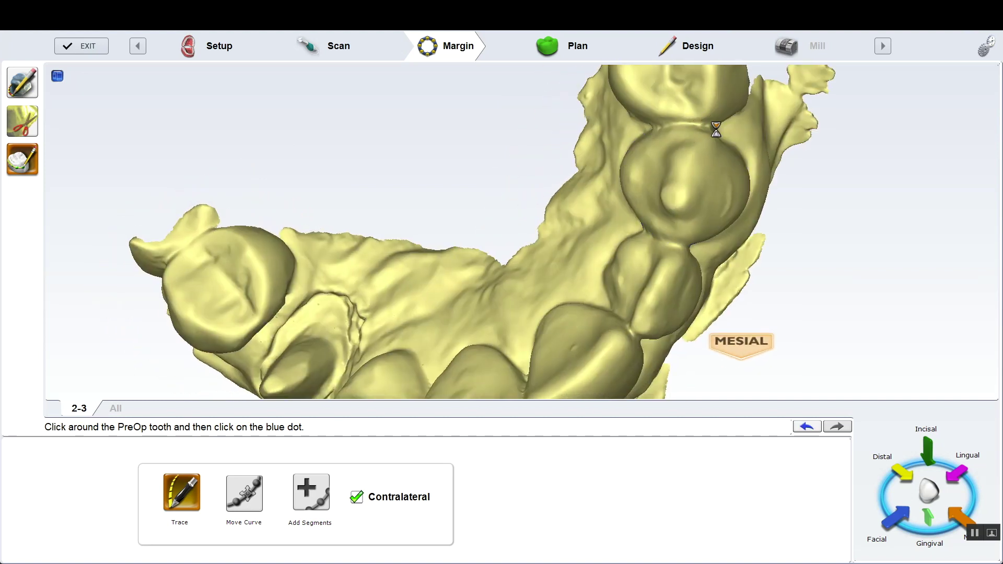
# Step: Open the Plan stage and rotate the tooth proposal so it stands upright over the preparation
pyautogui.click(580, 50)
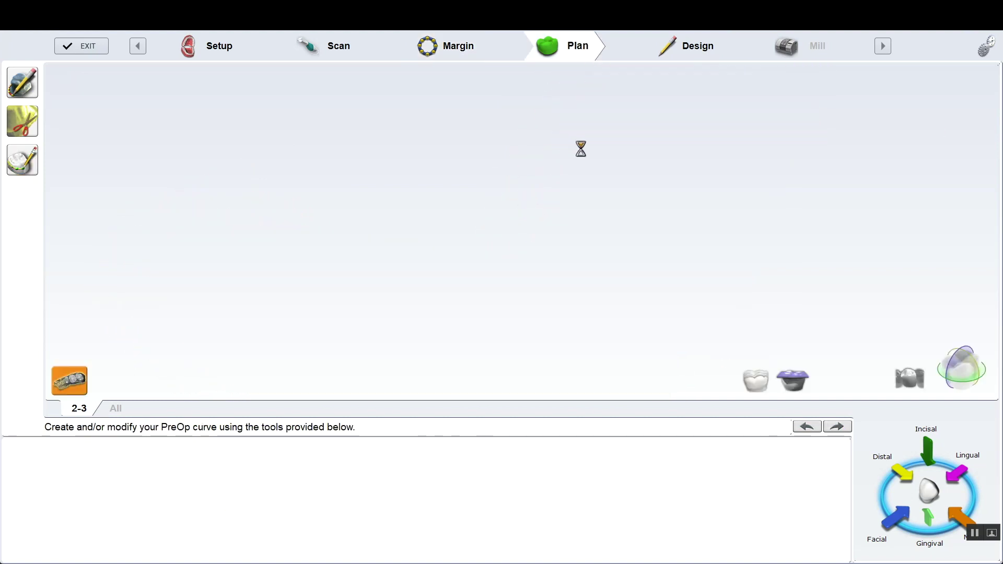
pyautogui.moveTo(542, 315); pyautogui.dragTo(522, 159, button='right')
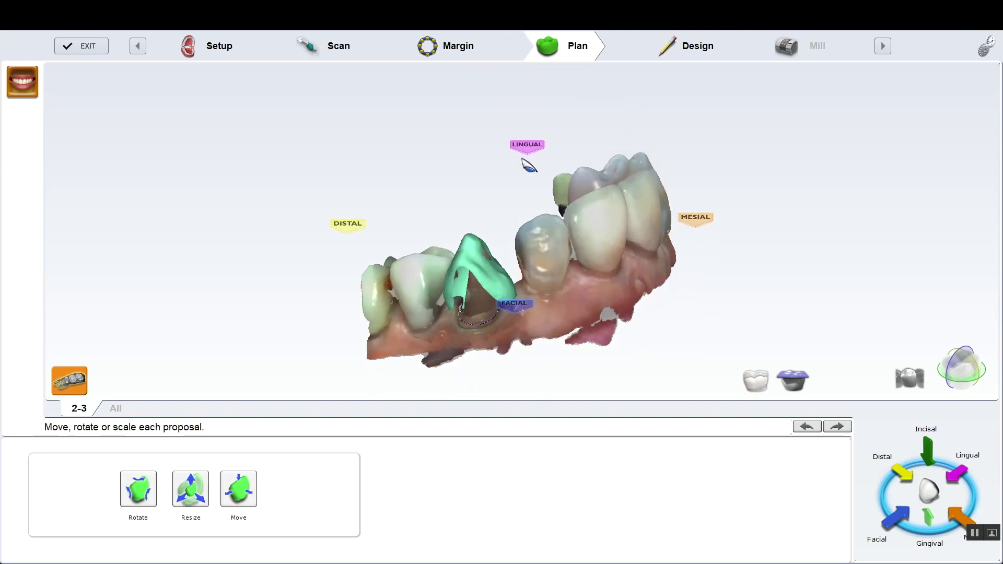
pyautogui.click(139, 501)
pyautogui.moveTo(460, 298); pyautogui.dragTo(476, 304)
pyautogui.moveTo(528, 286); pyautogui.dragTo(466, 357, button='right')
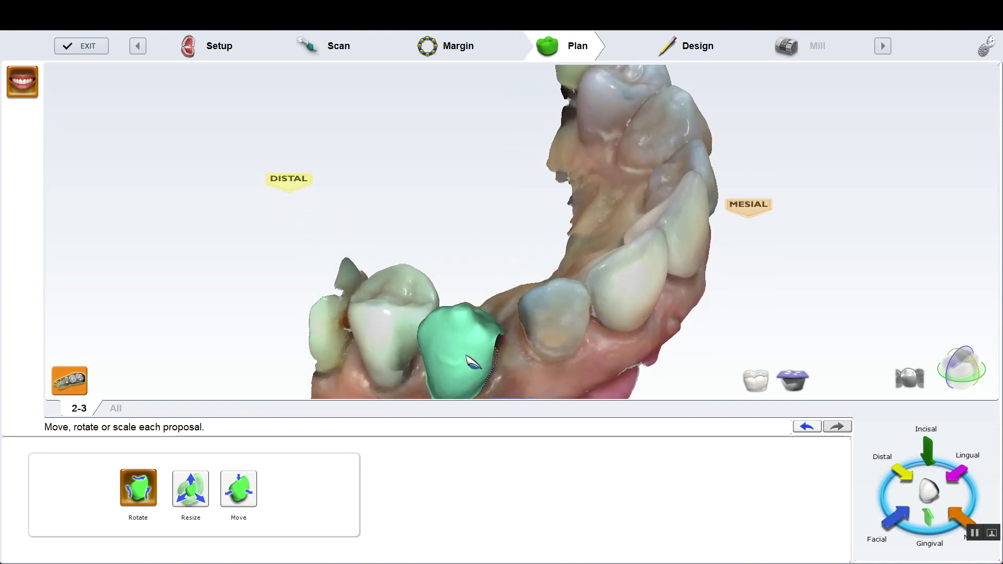
# Step: Move the proposal over the preparation between its neighbours, and resize it to fit the space
pyautogui.click(191, 488)
pyautogui.click(239, 488)
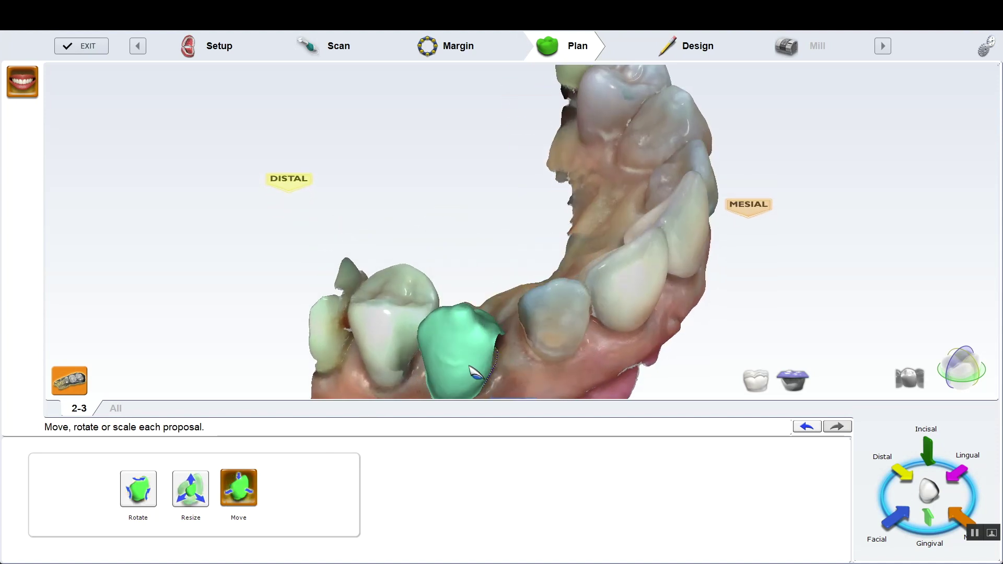
pyautogui.moveTo(469, 367); pyautogui.dragTo(483, 352)
pyautogui.moveTo(483, 353); pyautogui.dragTo(529, 164, button='right')
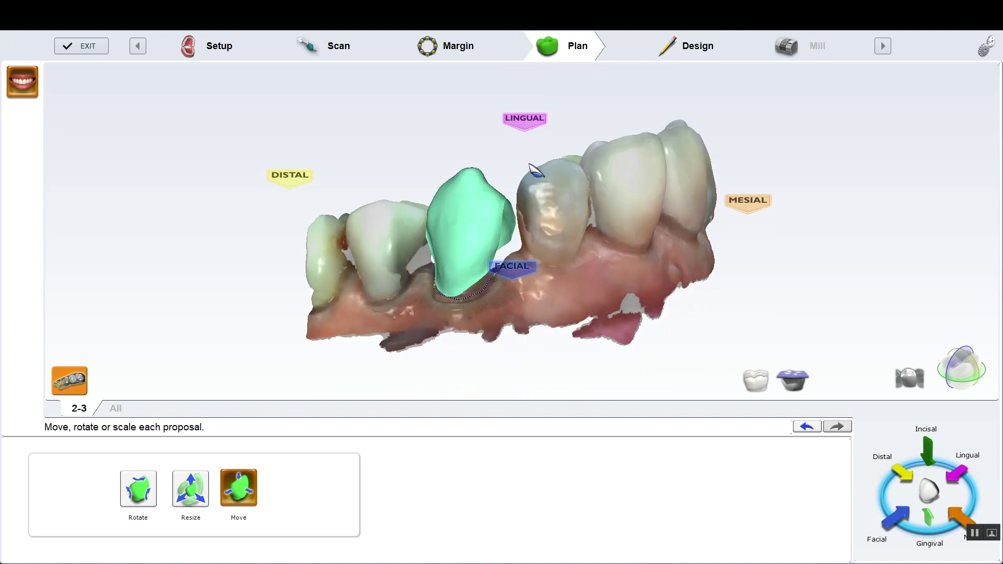
pyautogui.click(191, 488)
pyautogui.moveTo(459, 261); pyautogui.dragTo(458, 243)
pyautogui.moveTo(460, 246); pyautogui.dragTo(577, 328, button='right')
# Step: Rotate the proposal in the incisal view to align its cusp and facial surface with the arch
pyautogui.click(138, 489)
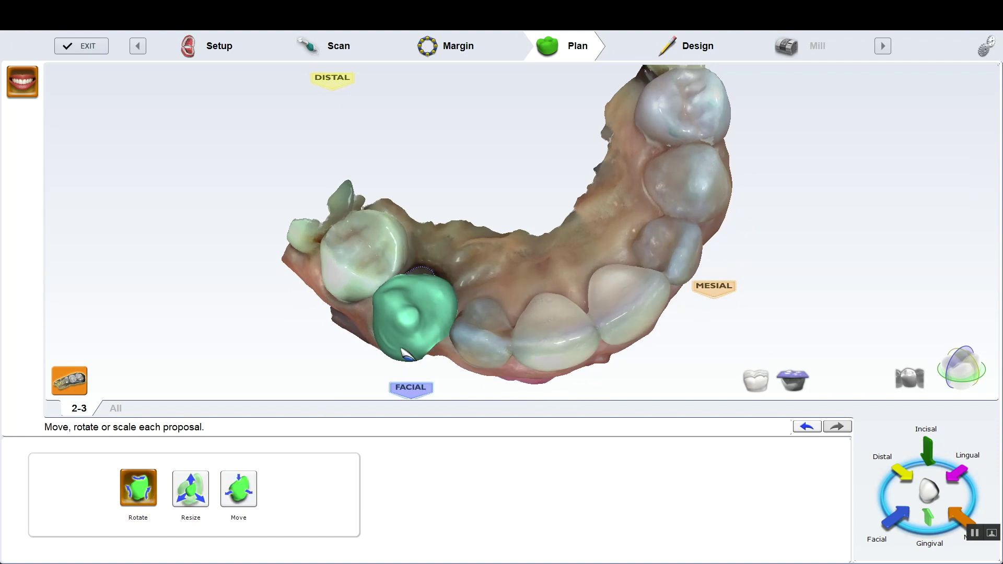
pyautogui.moveTo(412, 351); pyautogui.dragTo(392, 307)
pyautogui.moveTo(414, 346); pyautogui.dragTo(435, 316)
pyautogui.moveTo(392, 289); pyautogui.dragTo(384, 302)
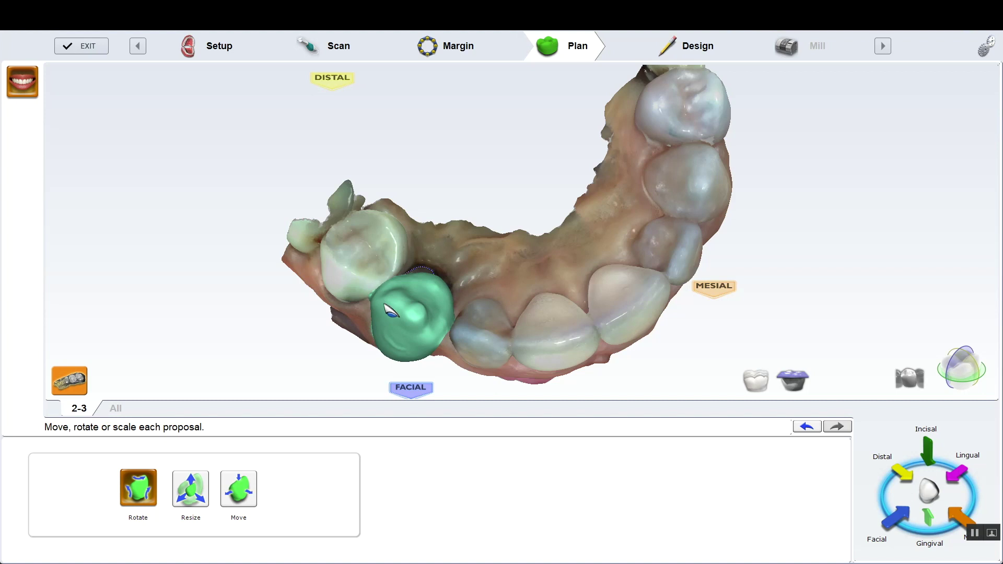
# Step: Move the proposal in the incisal and facial views to centre it between the adjacent teeth above the margin
pyautogui.click(247, 487)
pyautogui.moveTo(387, 343); pyautogui.dragTo(405, 331)
pyautogui.moveTo(511, 278); pyautogui.dragTo(556, 160, button='right')
pyautogui.moveTo(448, 213); pyautogui.dragTo(450, 218)
pyautogui.moveTo(449, 218); pyautogui.dragTo(660, 218, button='middle')
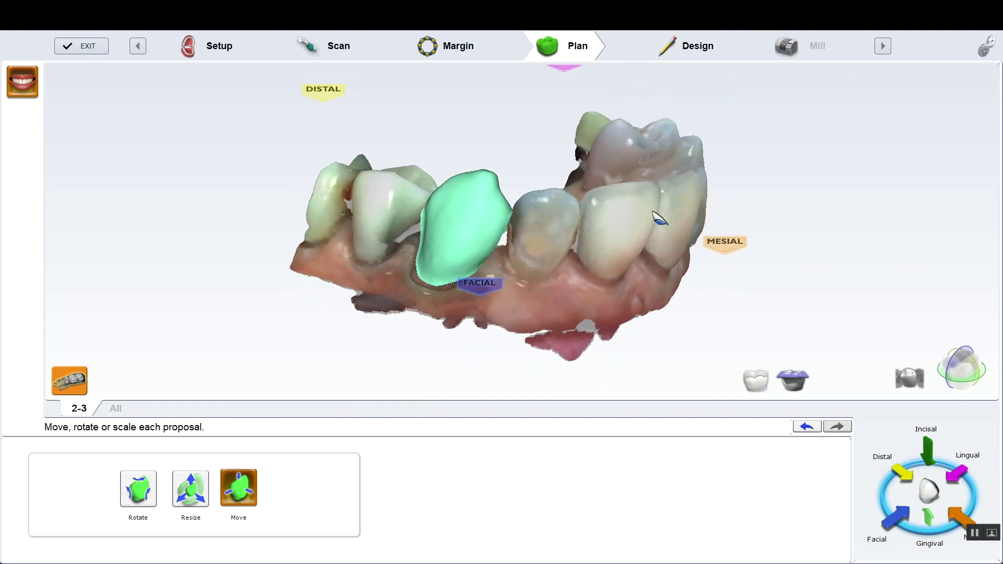
# Step: Open the Design stage and apply the PreOp shape to generate the restoration
pyautogui.click(700, 52)
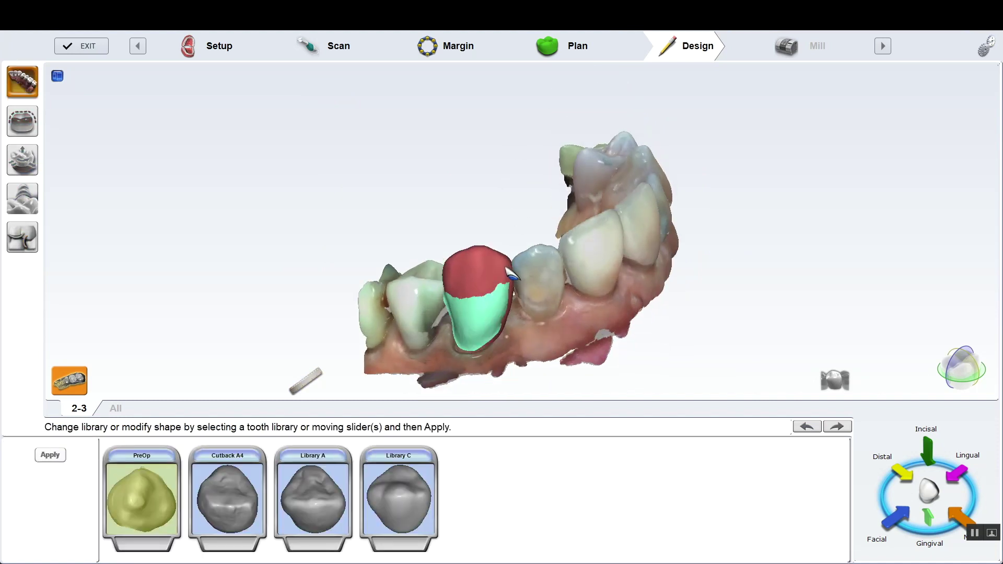
pyautogui.moveTo(555, 293); pyautogui.dragTo(558, 397, button='middle')
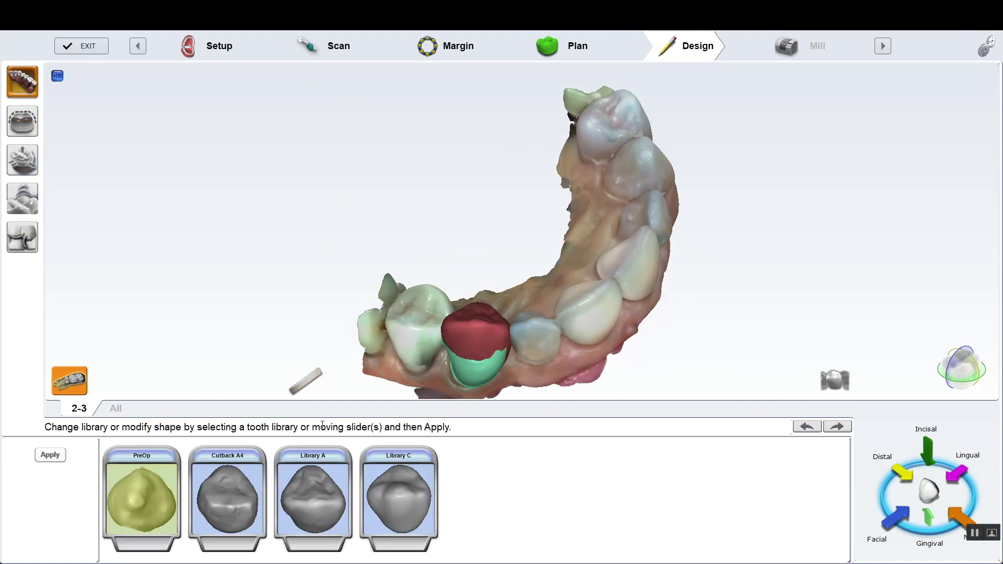
pyautogui.click(42, 459)
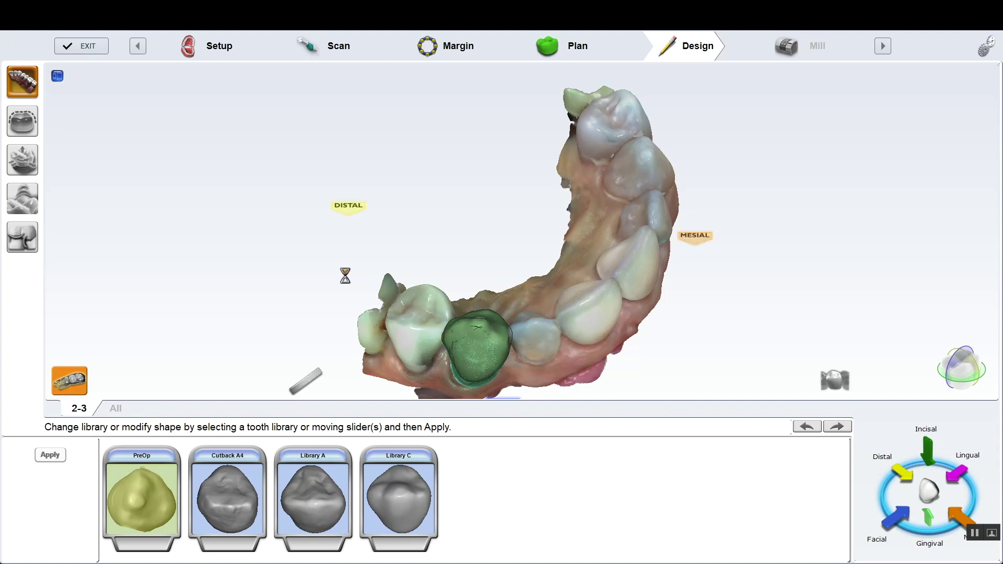
pyautogui.moveTo(345, 275); pyautogui.dragTo(319, 285, button='middle')
# Step: Smooth the restoration with the freeform Smooth Surface tool, working round from the facial to the lingual side
pyautogui.click(22, 198)
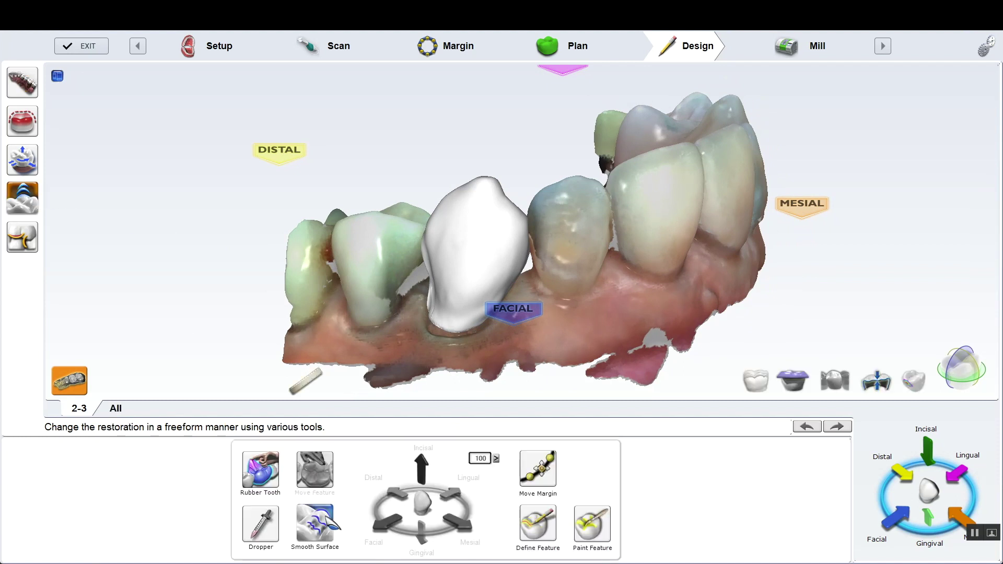
pyautogui.click(323, 523)
pyautogui.moveTo(429, 346); pyautogui.dragTo(645, 239, button='middle')
pyautogui.moveTo(604, 279)
pyautogui.mouseDown(button='middle')
pyautogui.moveTo(531, 229)
pyautogui.moveTo(578, 218)
pyautogui.moveTo(403, 288)
pyautogui.mouseUp(button='middle')
pyautogui.scroll(3, 423, 291)
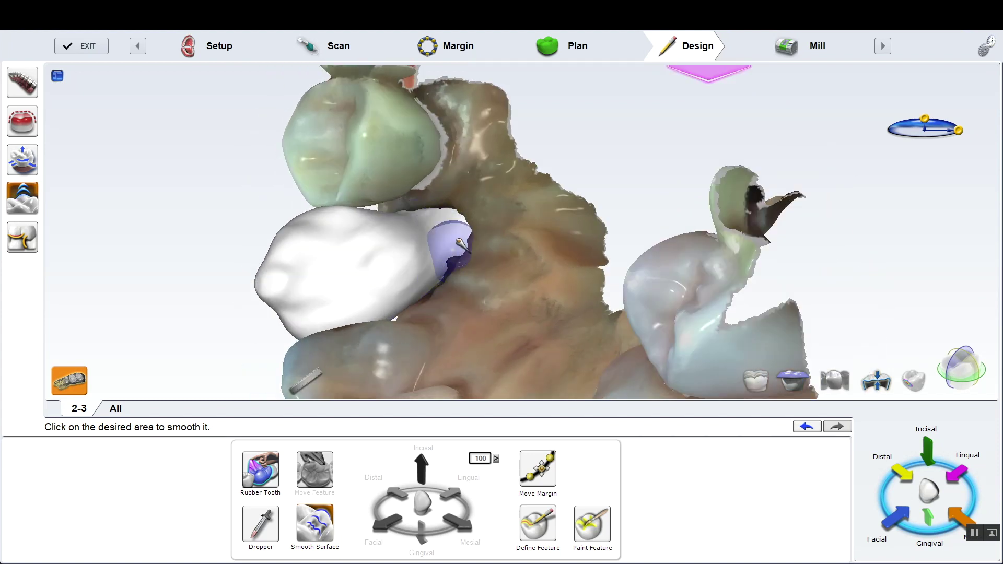
# Step: Reshape the restoration's lingual side with Rubber Tooth, and add thickness near the lingual margin with Dropper
pyautogui.click(260, 469)
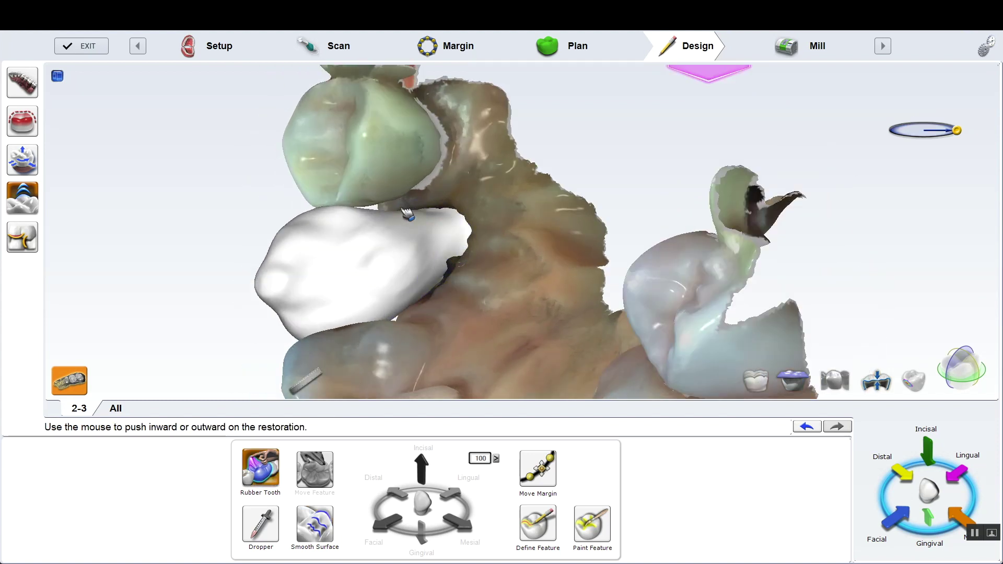
pyautogui.moveTo(371, 220); pyautogui.dragTo(532, 206, button='middle')
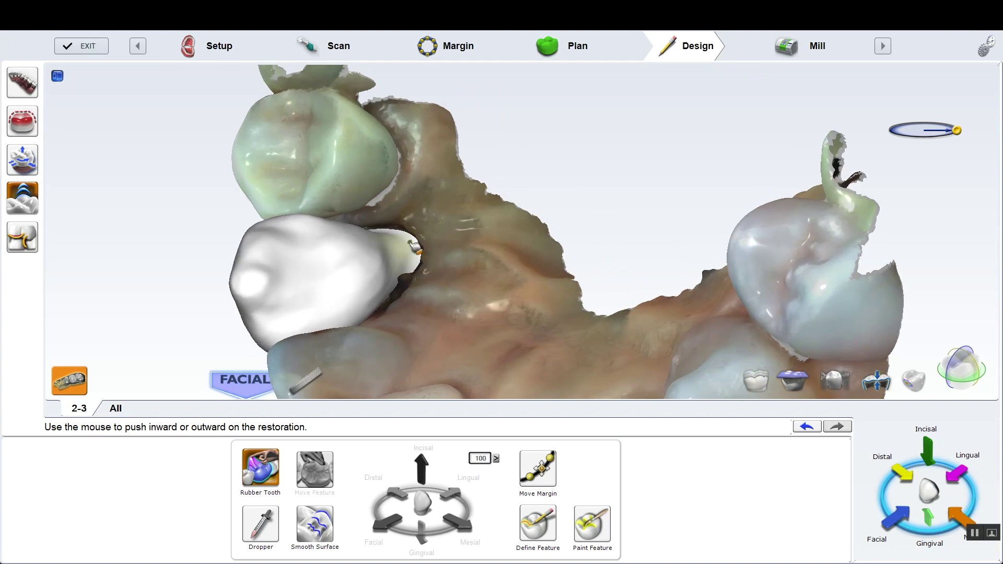
pyautogui.click(260, 522)
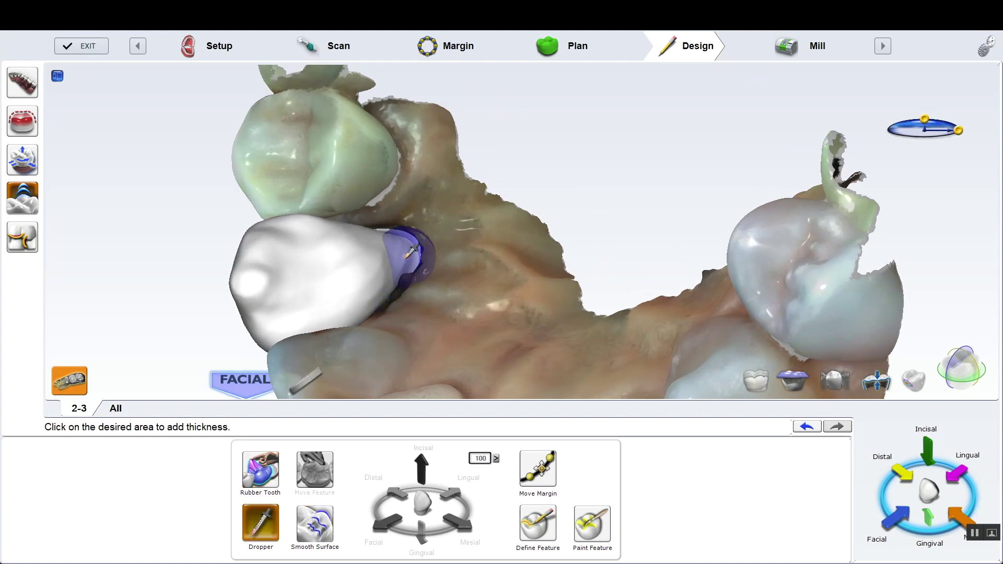
pyautogui.moveTo(406, 242); pyautogui.dragTo(389, 227, button='middle')
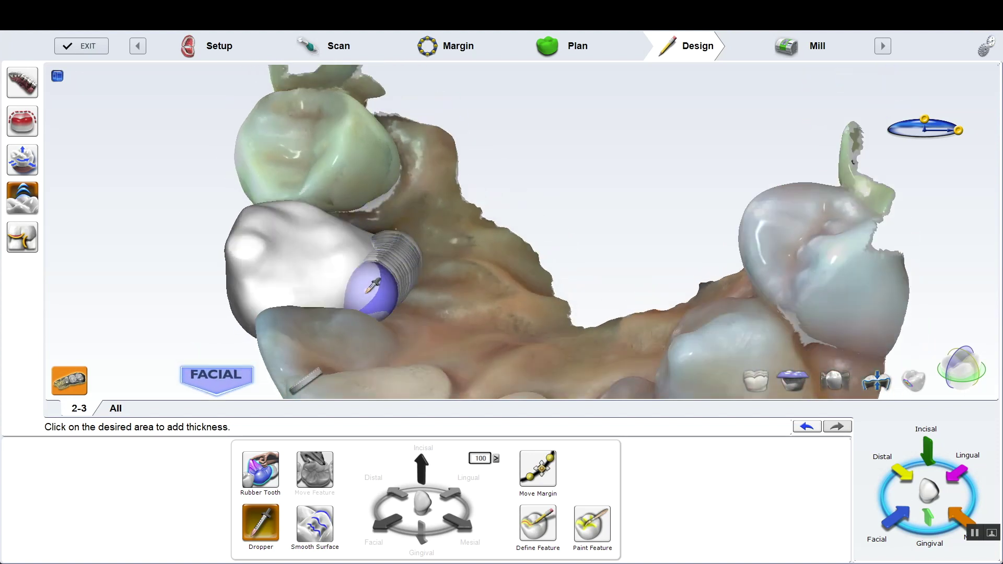
pyautogui.moveTo(381, 287); pyautogui.dragTo(477, 180, button='middle')
# Step: Hide the scan colours and display the opposing model to examine the restoration in the bite
pyautogui.scroll(-3, 609, 218)
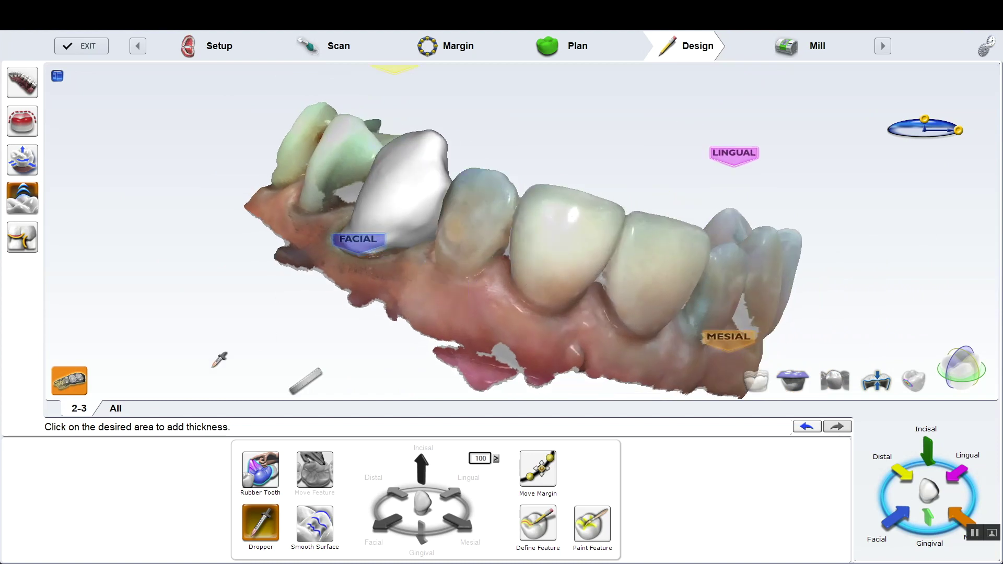
pyautogui.click(82, 377)
pyautogui.moveTo(660, 264)
pyautogui.mouseDown(button='middle')
pyautogui.moveTo(417, 174)
pyautogui.moveTo(589, 276)
pyautogui.moveTo(682, 140)
pyautogui.moveTo(666, 337)
pyautogui.moveTo(587, 374)
pyautogui.moveTo(691, 261)
pyautogui.moveTo(840, 280)
pyautogui.moveTo(810, 267)
pyautogui.moveTo(811, 249)
pyautogui.mouseUp(button='middle')
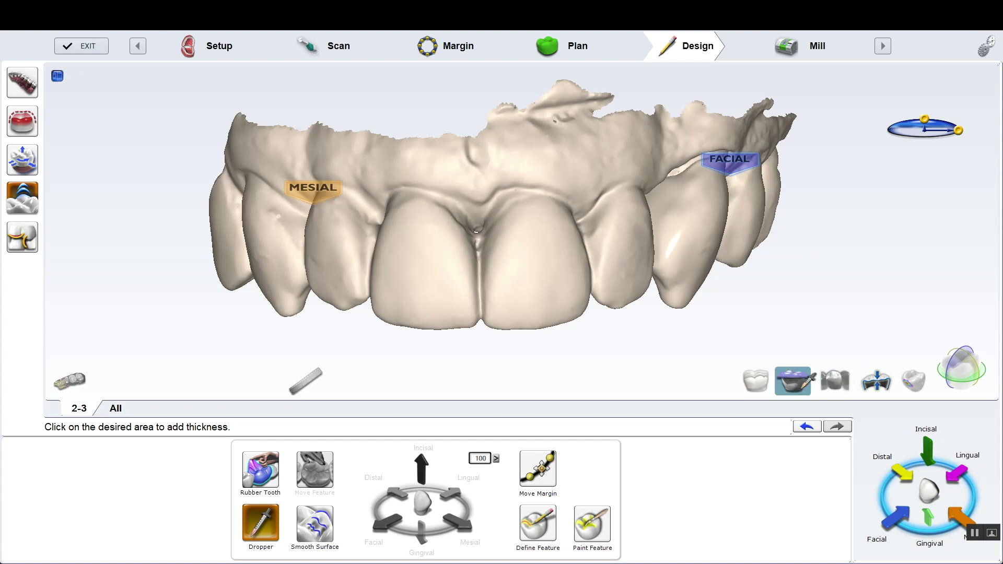
pyautogui.click(807, 383)
pyautogui.moveTo(807, 384); pyautogui.dragTo(504, 246, button='middle')
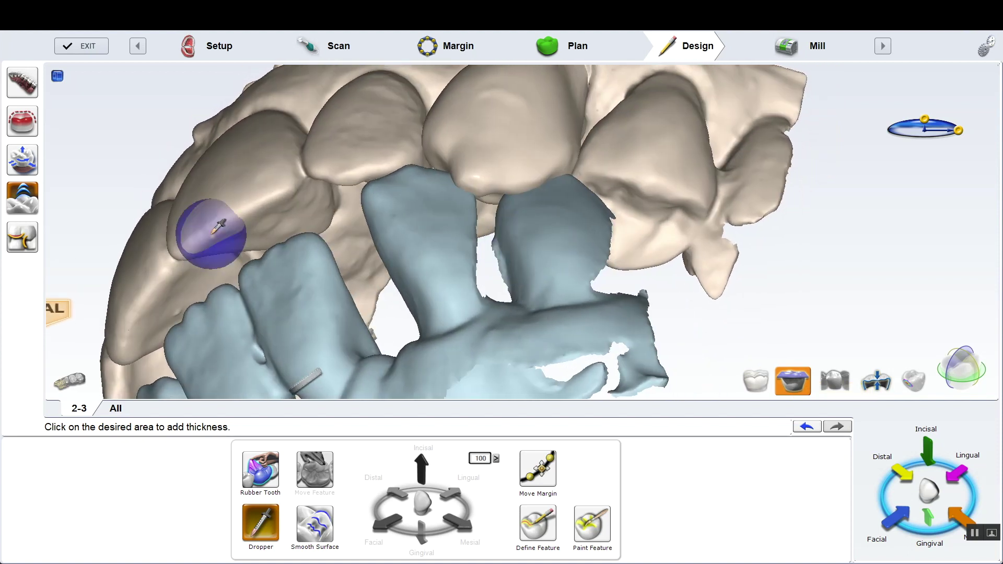
# Step: Move the restoration gingivally in increments of 100, checking its height against the opposing teeth
pyautogui.click(22, 160)
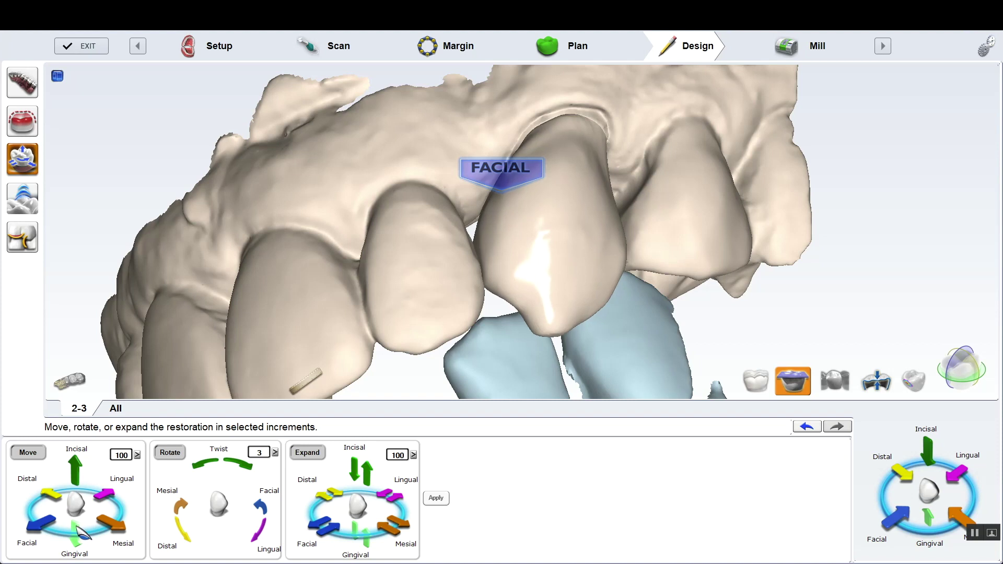
pyautogui.moveTo(302, 251); pyautogui.dragTo(285, 90, button='middle')
pyautogui.moveTo(382, 225); pyautogui.dragTo(413, 222, button='middle')
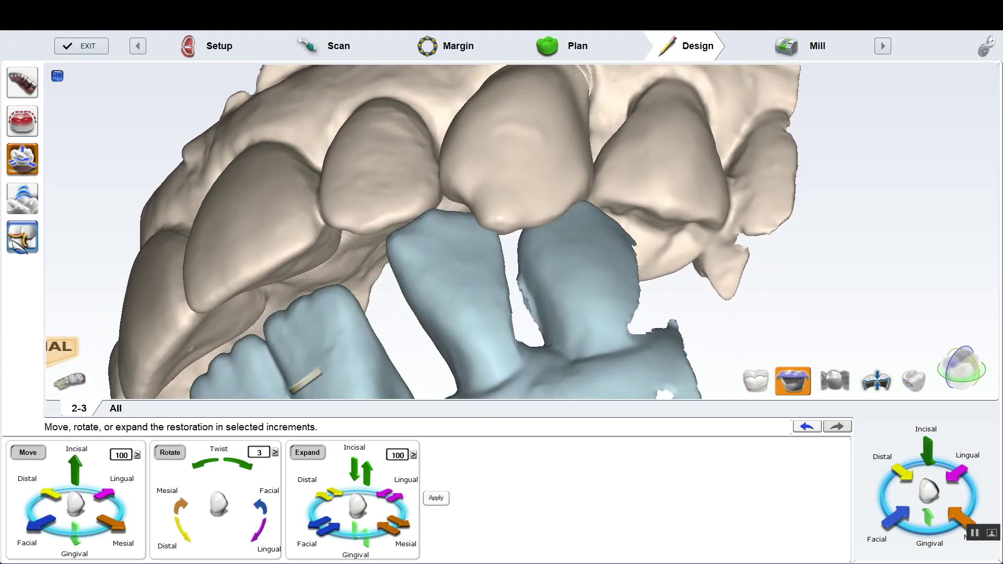
# Step: Return to the freeform tools and smooth the restoration's surface with Smooth Surface
pyautogui.click(22, 198)
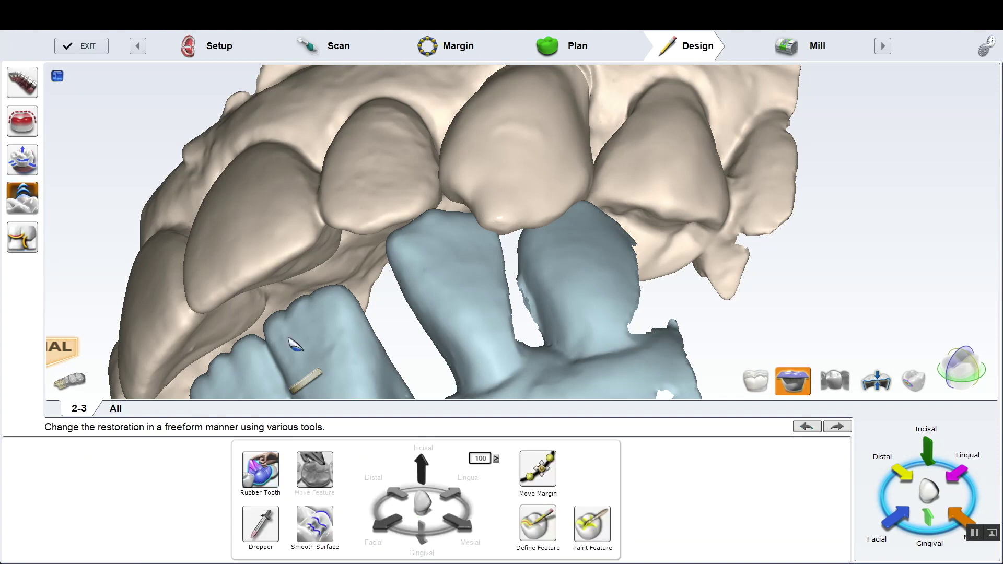
pyautogui.click(315, 523)
pyautogui.moveTo(569, 357); pyautogui.dragTo(580, 390, button='middle')
pyautogui.moveTo(653, 307); pyautogui.dragTo(569, 233, button='middle')
# Step: Activate Rubber Tooth and display the contact colour map where the restoration meets the opposing model
pyautogui.click(260, 469)
pyautogui.click(756, 381)
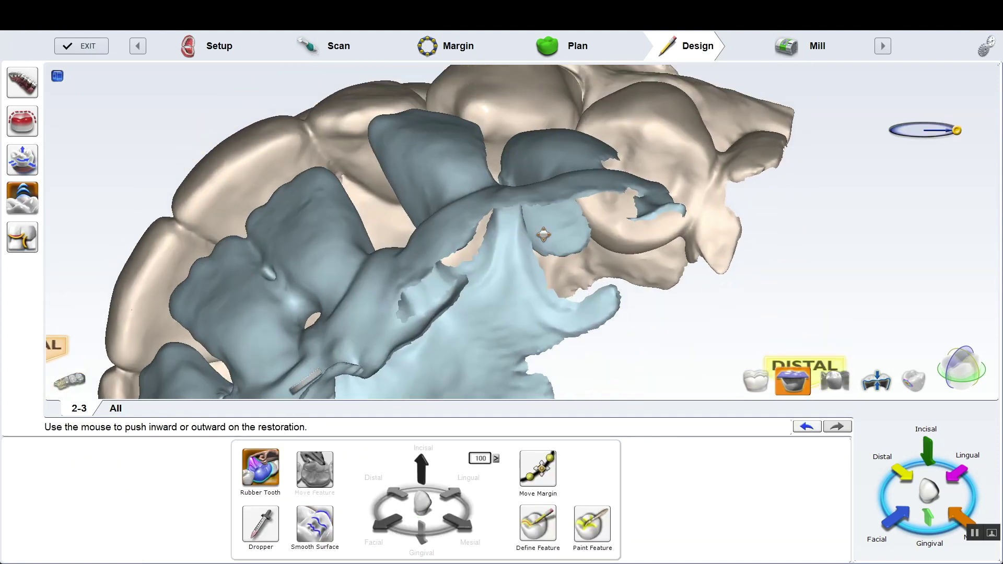
pyautogui.click(914, 382)
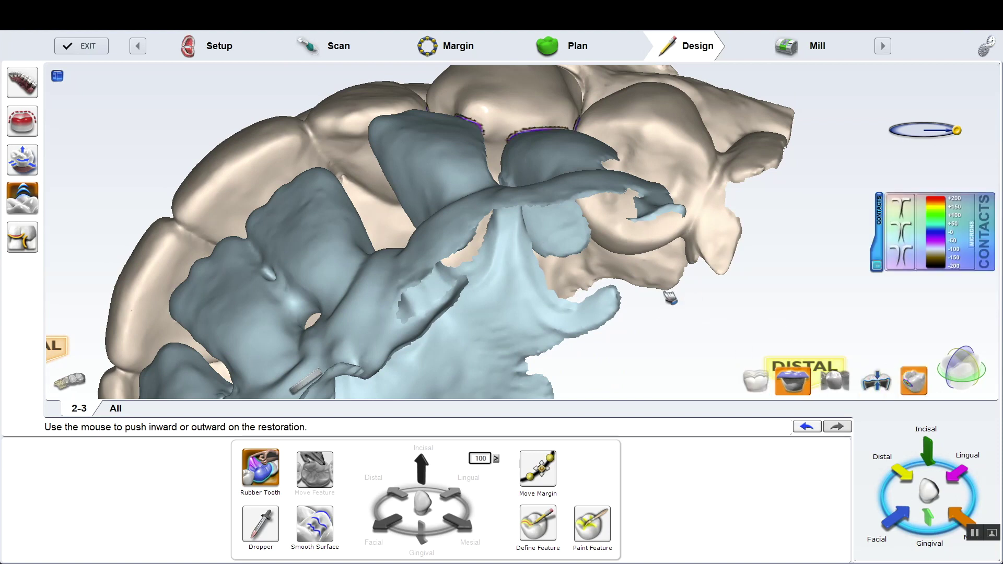
pyautogui.moveTo(669, 292); pyautogui.dragTo(691, 233, button='middle')
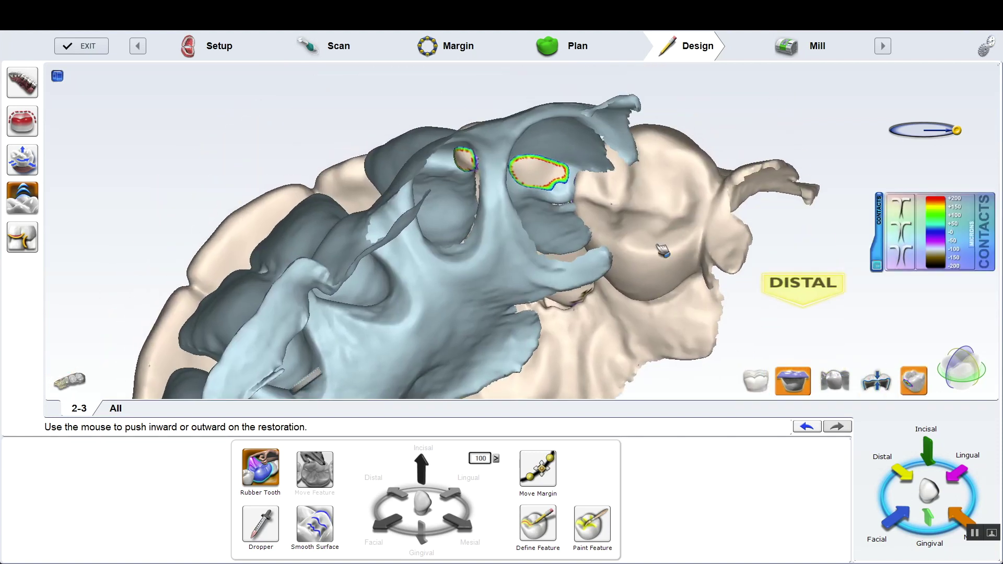
# Step: Set Dropper to remove material and reduce the heavy distal contact with the opposing tooth
pyautogui.click(260, 523)
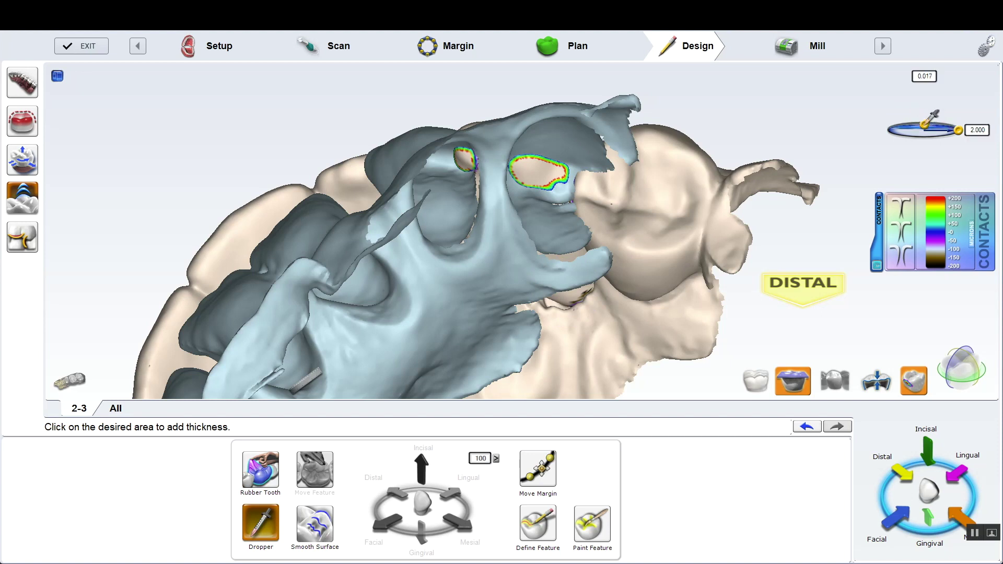
pyautogui.moveTo(847, 149); pyautogui.dragTo(648, 158, button='middle')
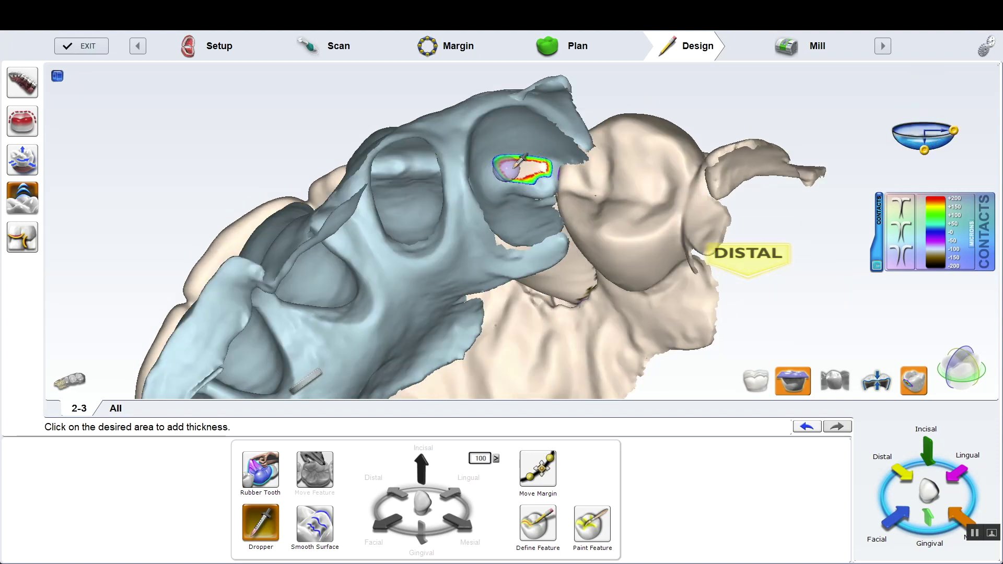
pyautogui.moveTo(562, 182); pyautogui.dragTo(473, 154, button='middle')
# Step: Make the opposing model translucent and reduce the remaining distal and mesial contacts with Dropper
pyautogui.click(786, 381)
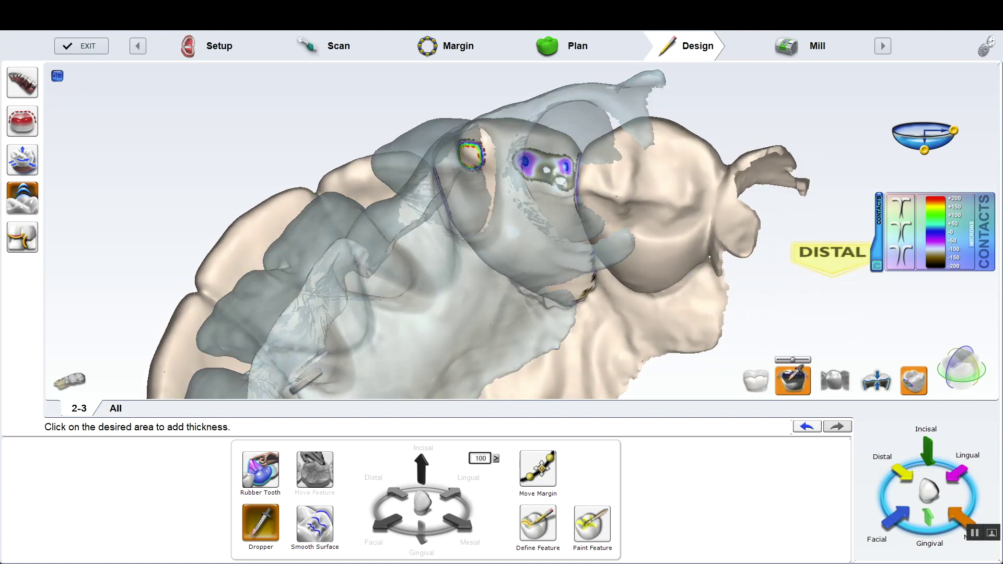
pyautogui.moveTo(577, 217); pyautogui.dragTo(418, 167, button='middle')
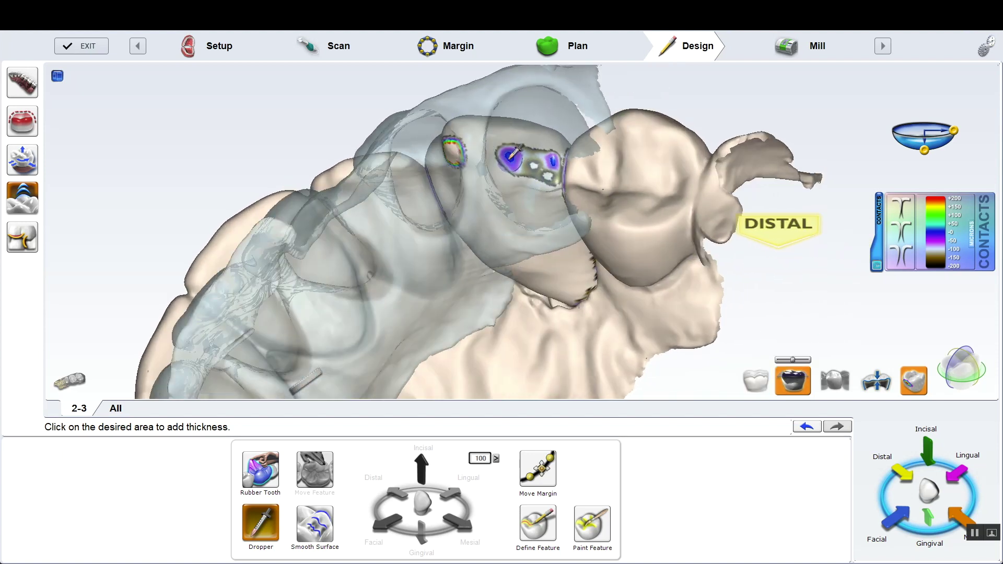
pyautogui.moveTo(526, 159); pyautogui.dragTo(546, 130, button='middle')
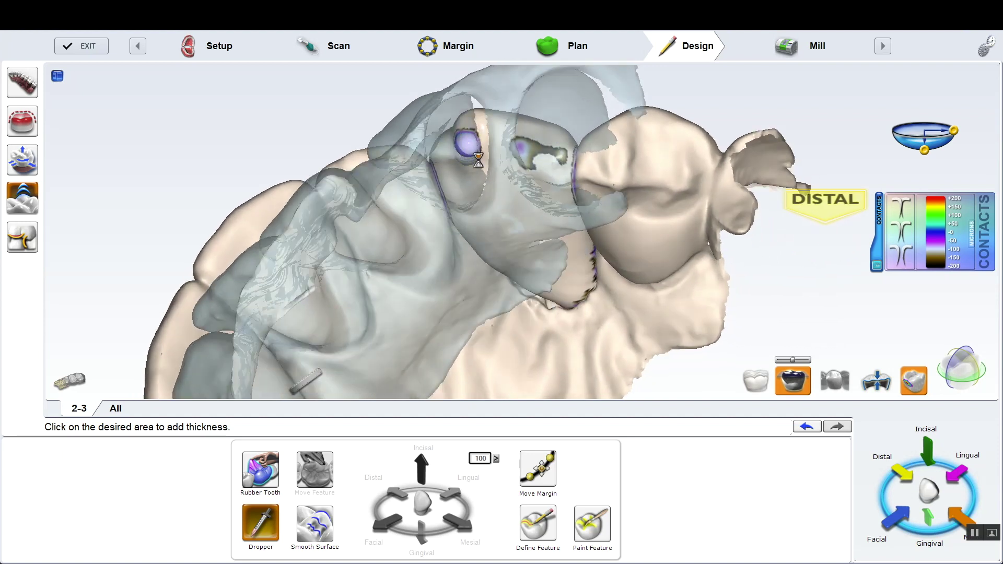
# Step: Reduce the mesial contact between the restoration and the opposing tooth once more with Dropper
pyautogui.click(471, 137)
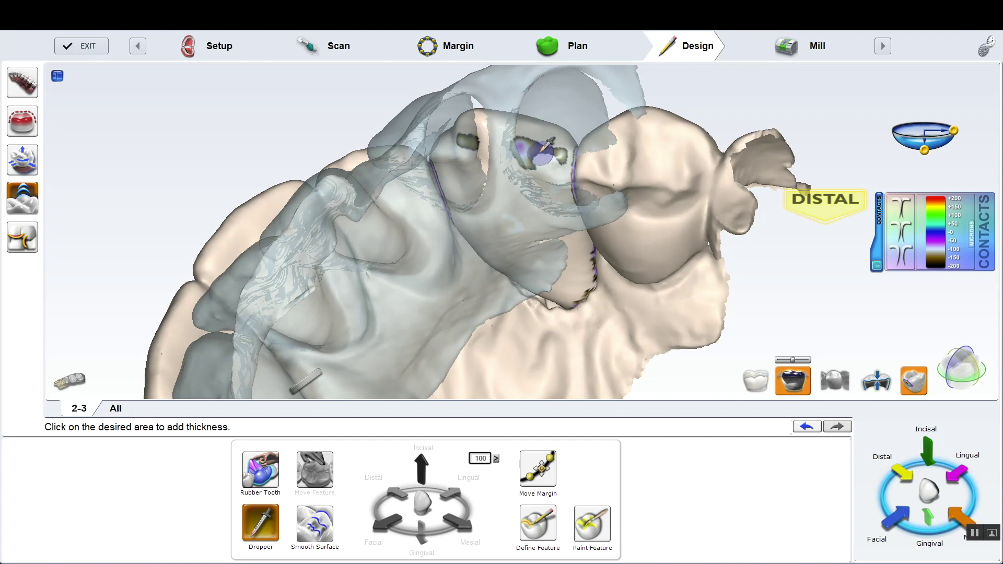
pyautogui.moveTo(541, 152)
pyautogui.mouseDown(button='right')
pyautogui.moveTo(620, 137)
pyautogui.moveTo(398, 126)
pyautogui.moveTo(515, 142)
pyautogui.moveTo(544, 157)
pyautogui.mouseUp(button='right')
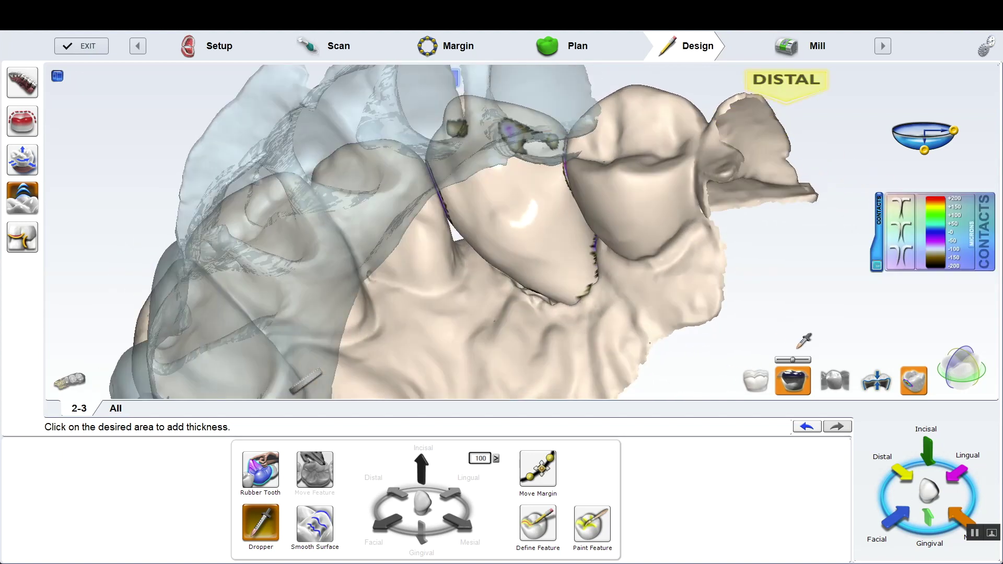
# Step: Display the material thickness map and build out the thin facial area near the margin with Rubber Tooth
pyautogui.click(877, 381)
pyautogui.moveTo(755, 341); pyautogui.dragTo(582, 350, button='right')
pyautogui.click(272, 471)
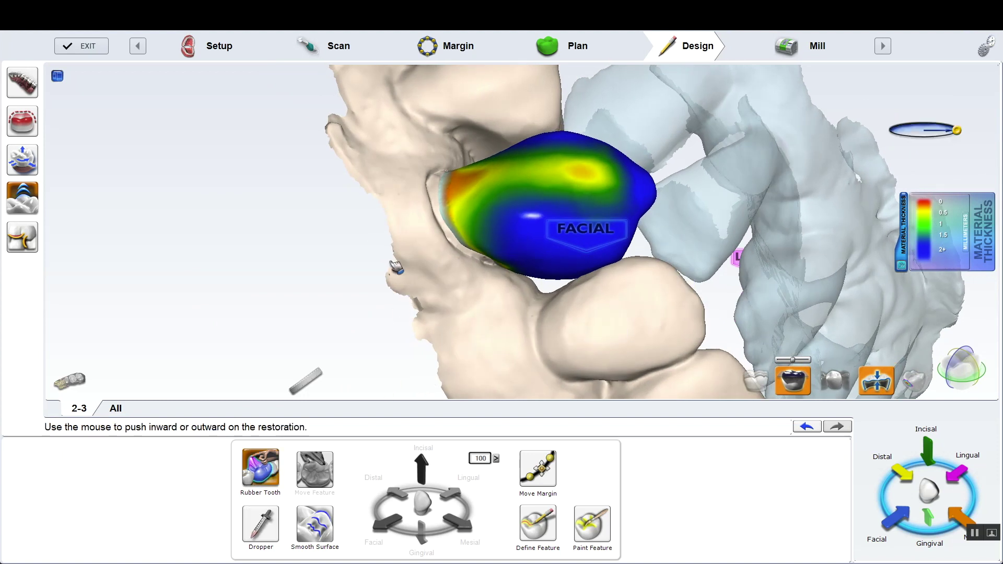
pyautogui.moveTo(415, 228); pyautogui.dragTo(415, 269, button='middle')
pyautogui.moveTo(415, 268); pyautogui.dragTo(418, 246, button='right')
pyautogui.moveTo(459, 213); pyautogui.dragTo(516, 253)
pyautogui.moveTo(516, 253); pyautogui.dragTo(414, 202, button='right')
pyautogui.moveTo(414, 251); pyautogui.dragTo(406, 282, button='middle')
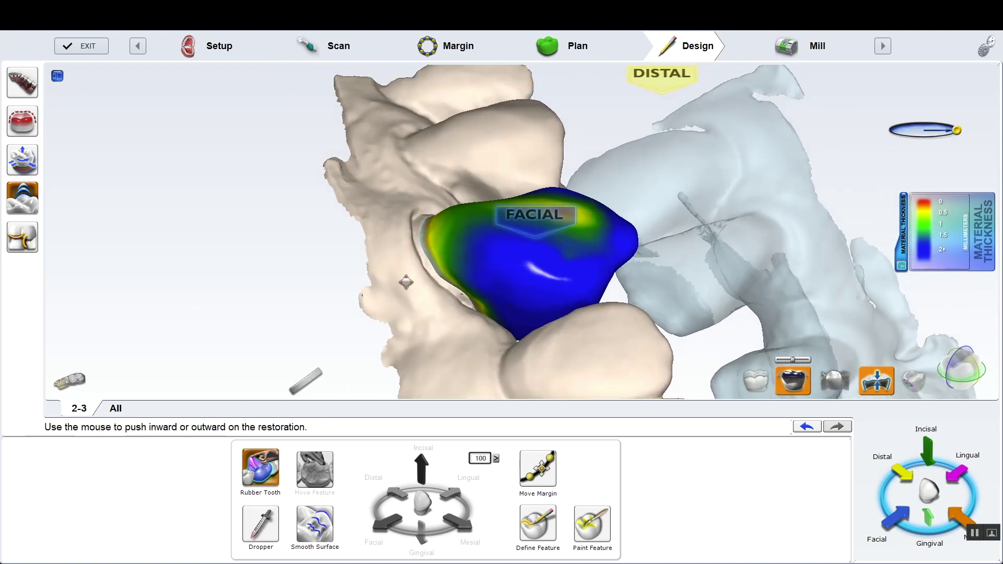
# Step: Thicken the thin spot near the restoration's cusp tip and reshape the adjoining facial surface with Rubber Tooth
pyautogui.moveTo(406, 282); pyautogui.dragTo(402, 208, button='right')
pyautogui.scroll(4, 539, 227)
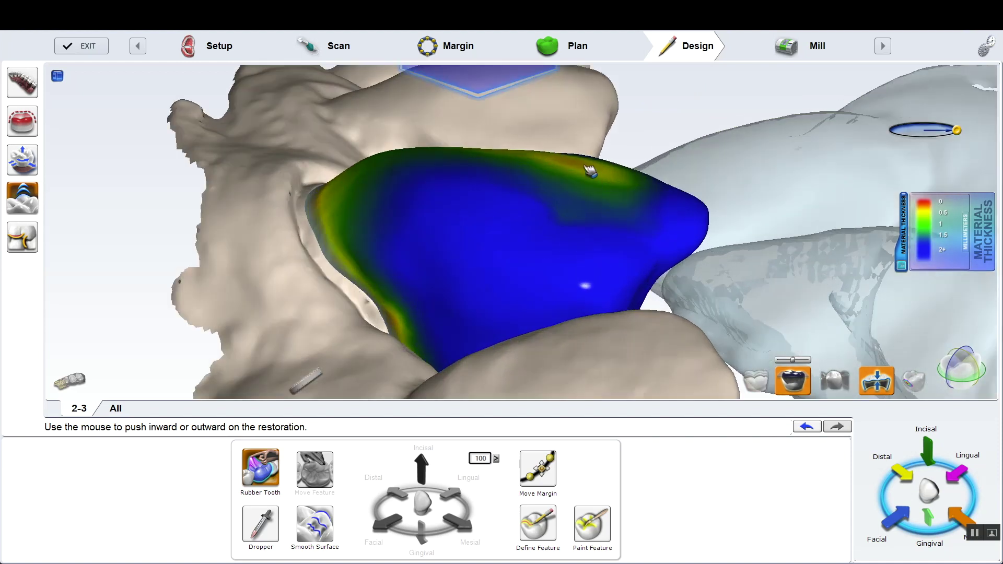
pyautogui.moveTo(585, 167)
pyautogui.mouseDown()
pyautogui.moveTo(586, 152)
pyautogui.moveTo(589, 173)
pyautogui.mouseUp()
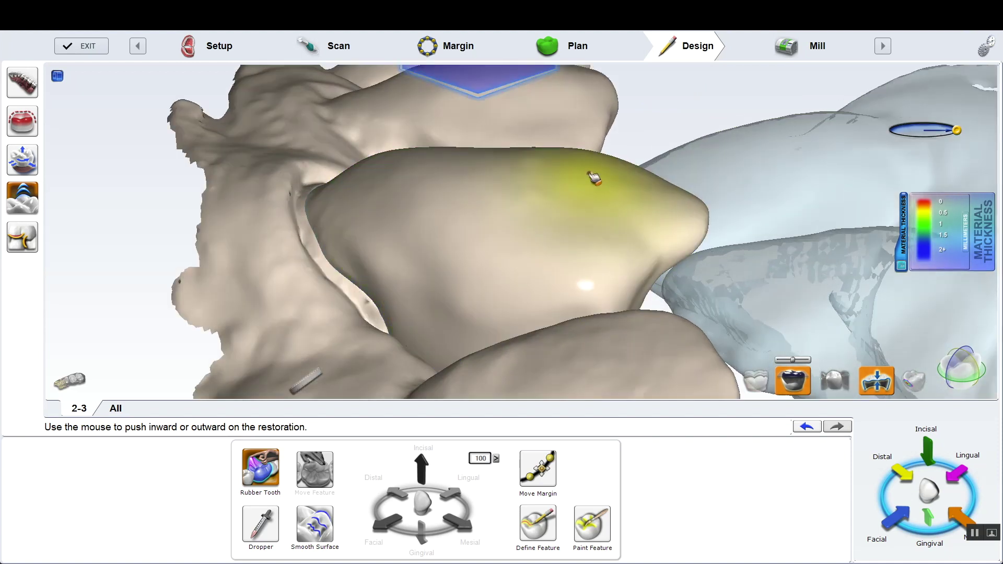
pyautogui.moveTo(636, 174); pyautogui.dragTo(530, 196, button='right')
pyautogui.moveTo(420, 216); pyautogui.dragTo(418, 210)
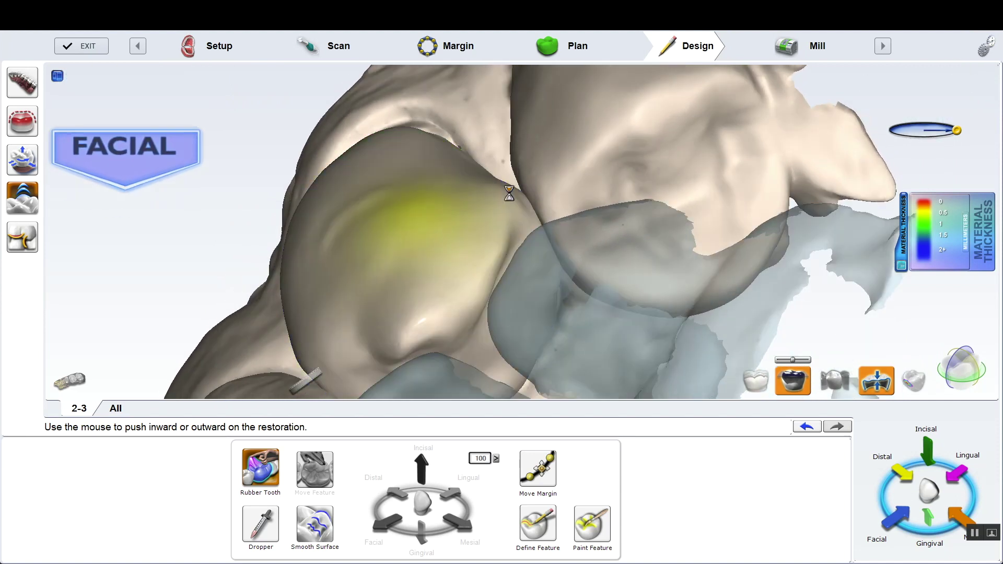
# Step: Hide the opposing model and the material thickness map, and overlay the yellow reference model on the arch
pyautogui.scroll(-3, 546, 215)
pyautogui.click(793, 381)
pyautogui.click(878, 386)
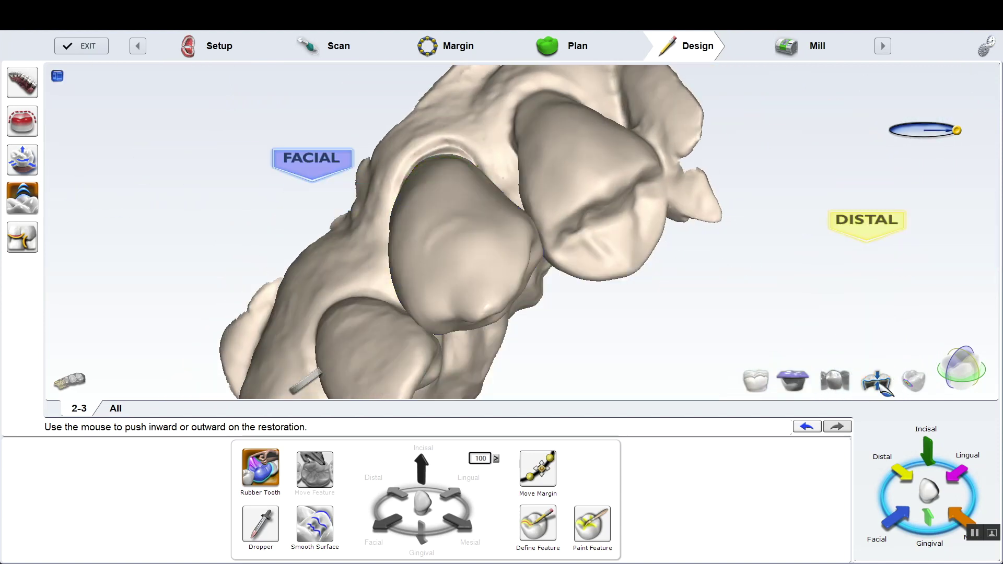
pyautogui.moveTo(713, 291); pyautogui.dragTo(607, 300, button='right')
pyautogui.click(756, 380)
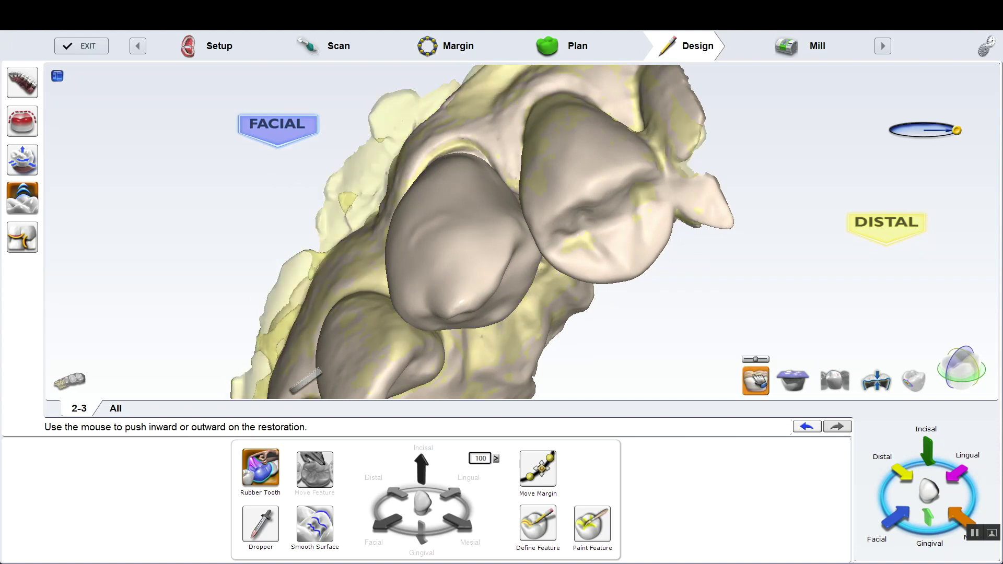